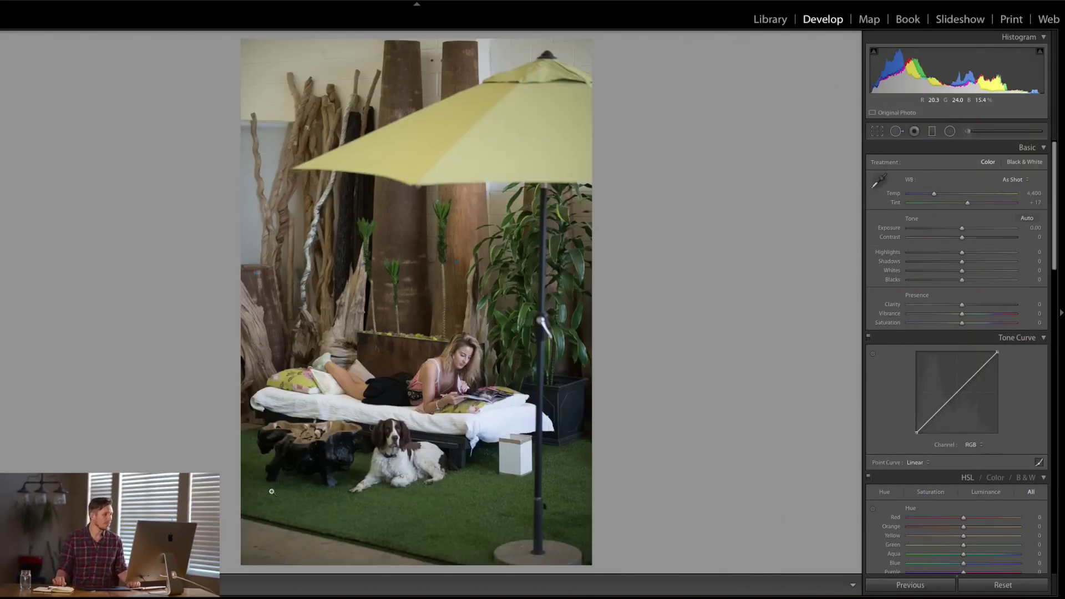
Zoom in to inspect detail on the dog and the woman's face, then return to the full photo
left_click(408, 450)
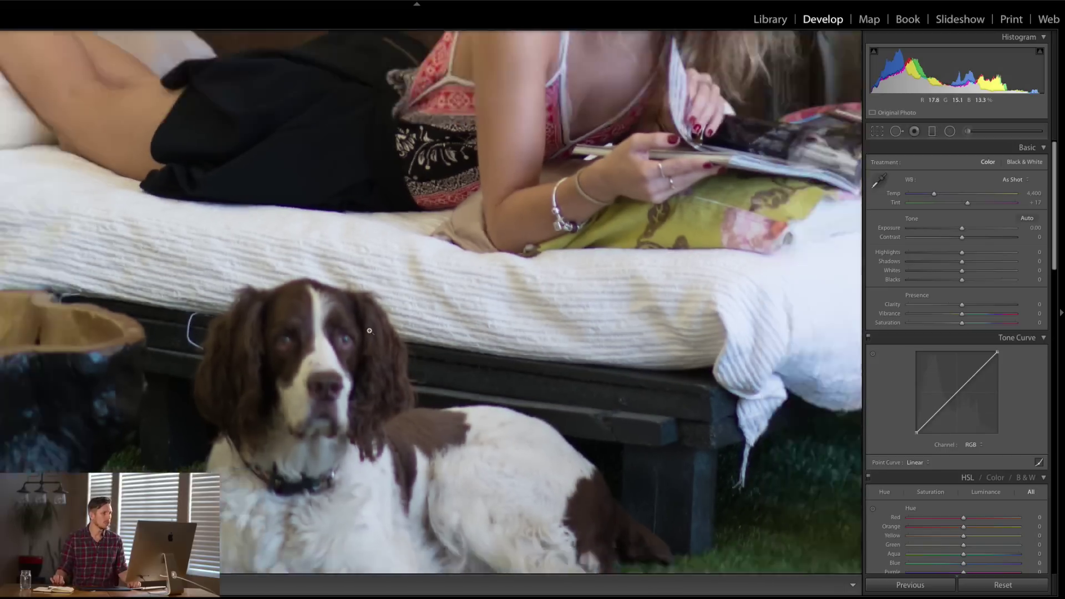
left_click(369, 331)
left_click(479, 372)
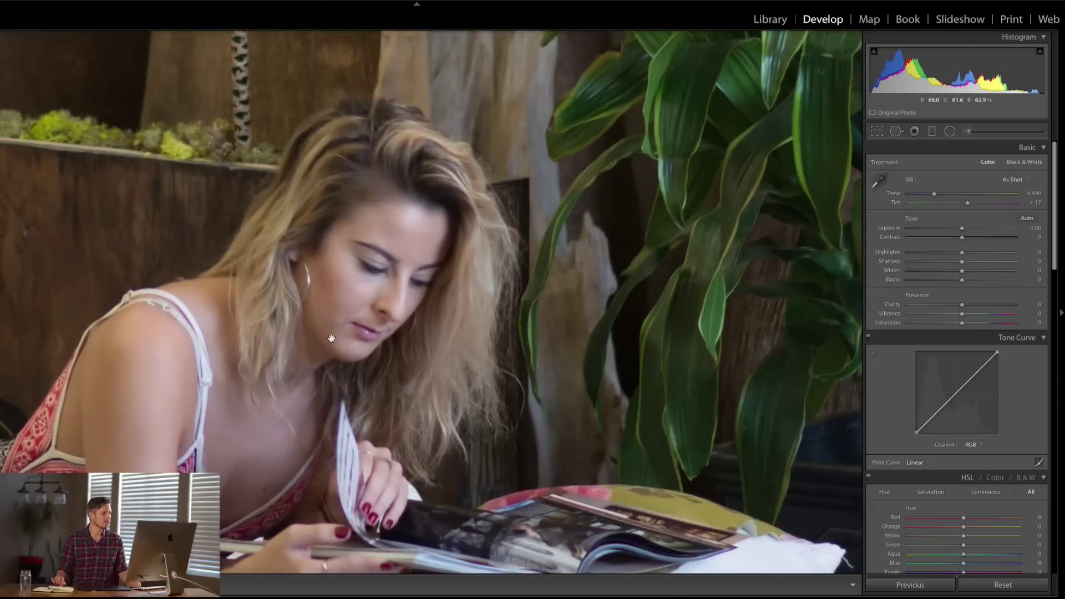
left_click(330, 339)
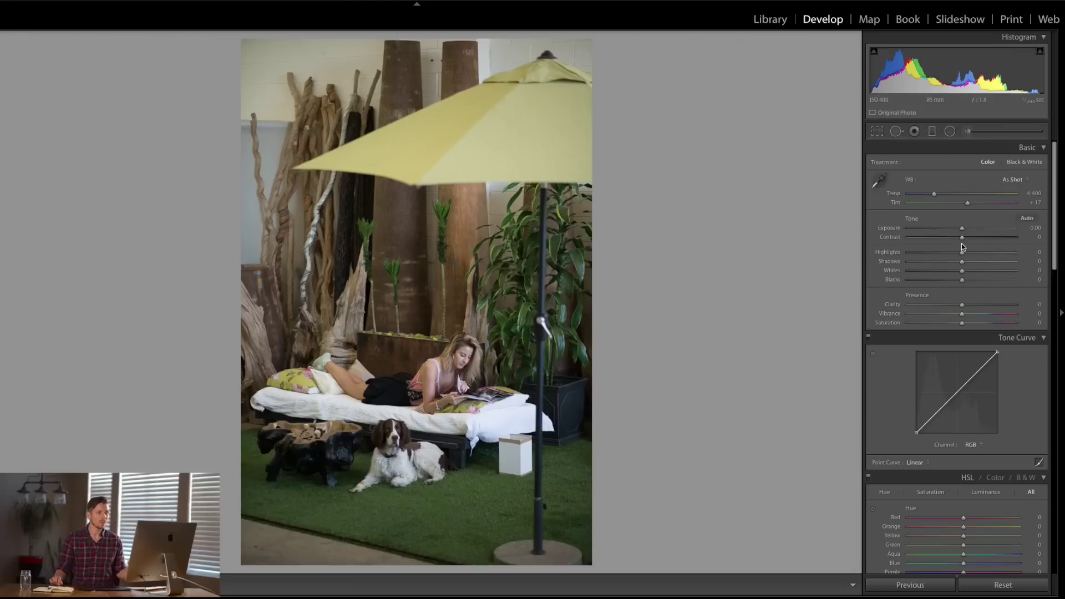
Set Highlights −70, Shadows +67, Whites −9 and Blacks +40, then compare with the original
left_click_drag(964, 257, 984, 280)
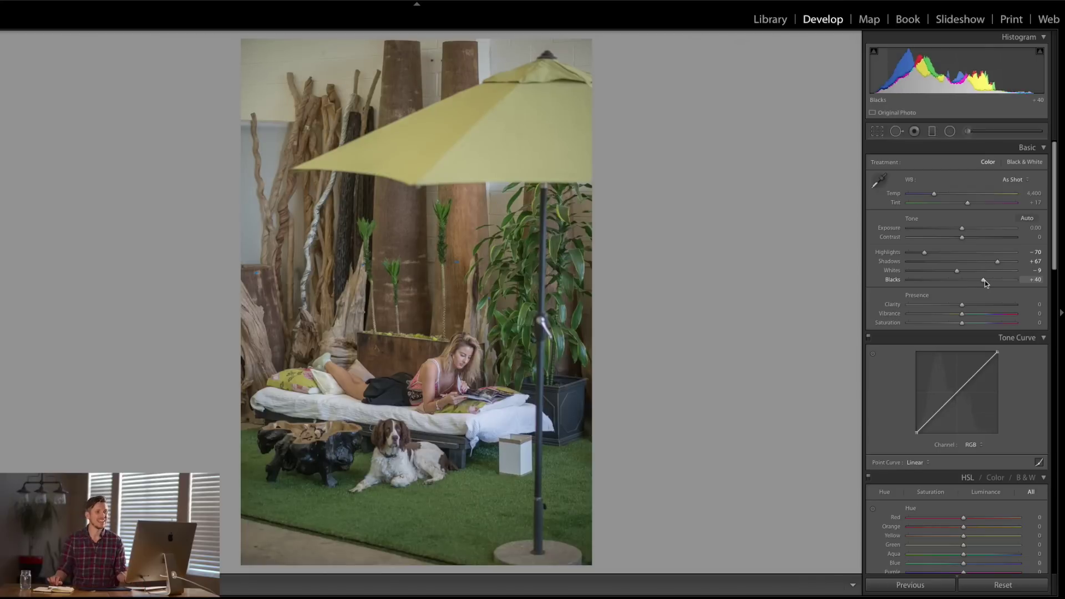
left_click_drag(984, 281, 984, 281)
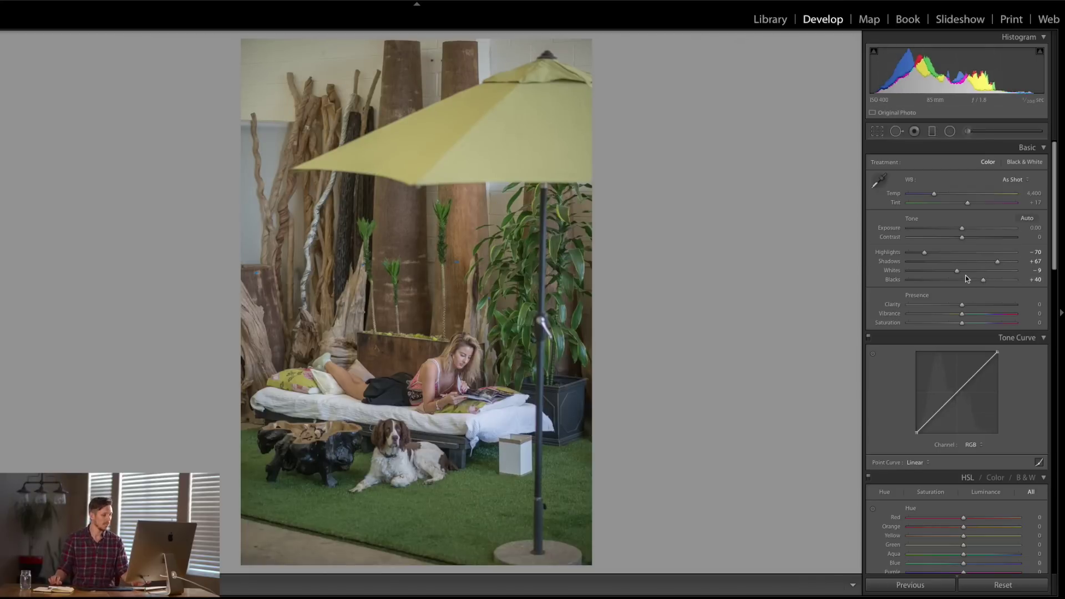
key("backslash")
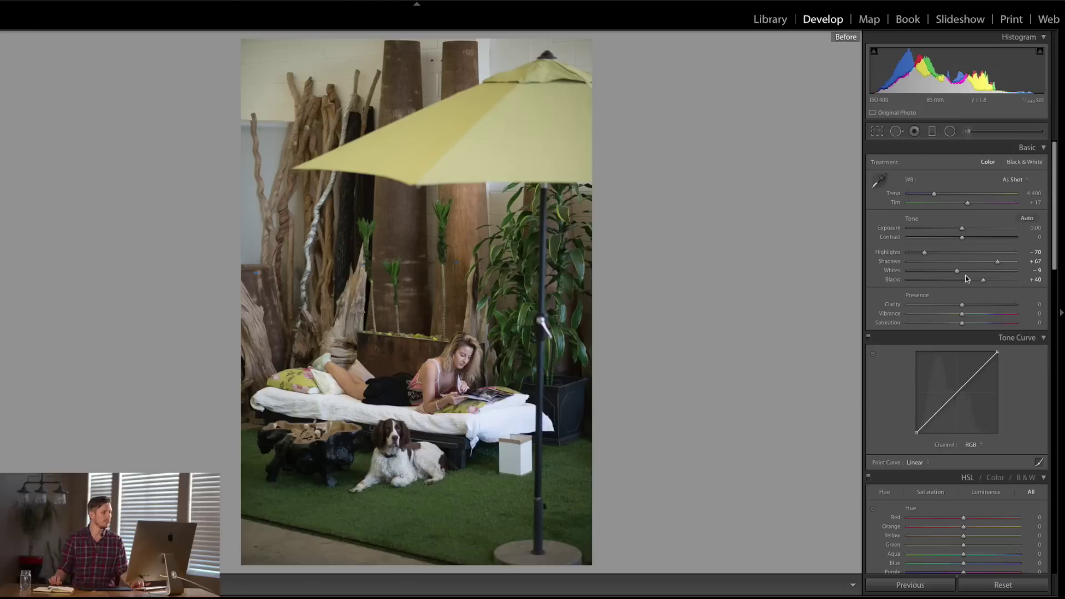
key("backslash")
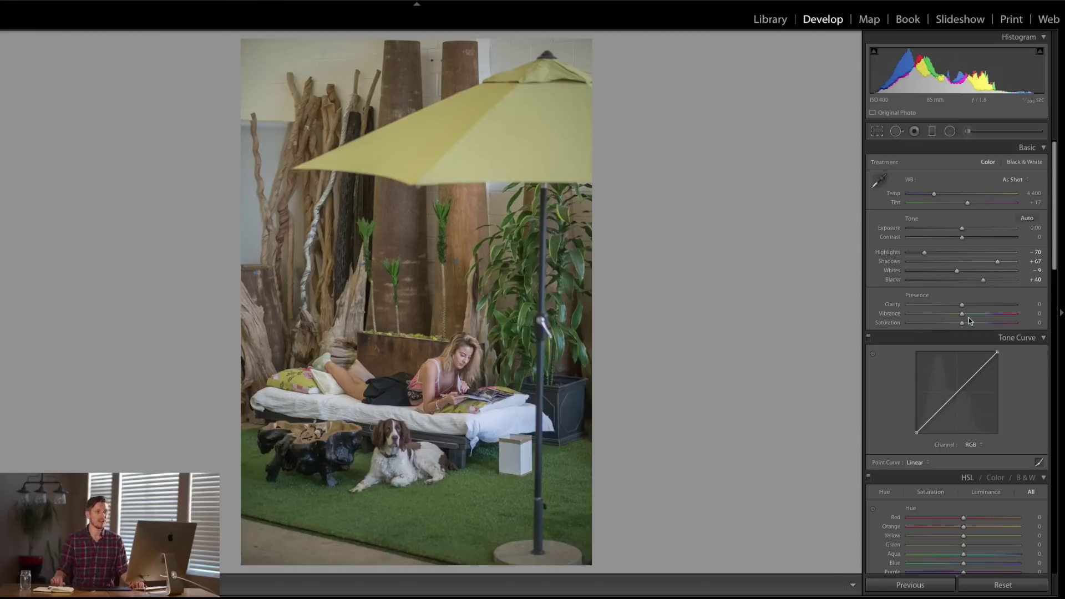
Set Presence Vibrance to +27 and Saturation to −31 for muted colours
scroll(969, 321, "down", 3)
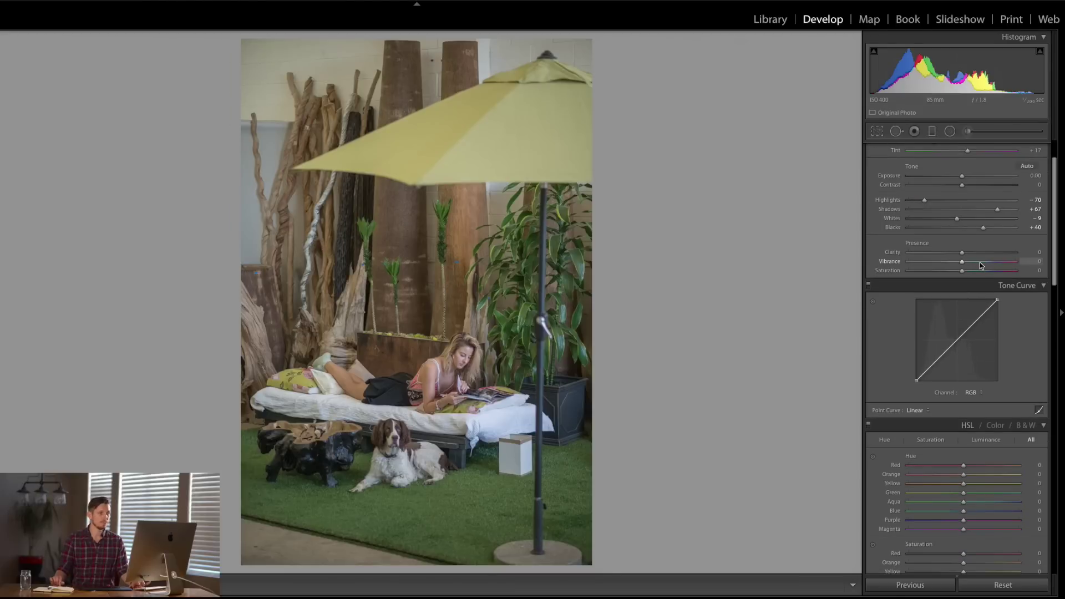
left_click(979, 261)
left_click(945, 272)
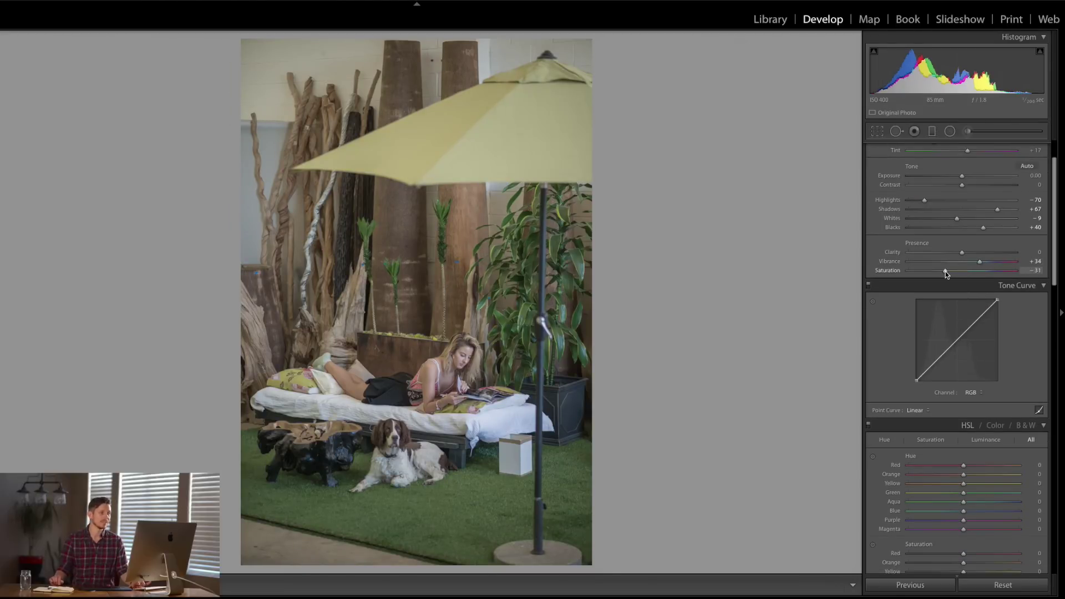
mouse_move(946, 271)
left_mouse_down()
mouse_move(963, 271)
mouse_move(905, 271)
mouse_move(941, 271)
left_mouse_up()
left_click(948, 272)
double_click(981, 260)
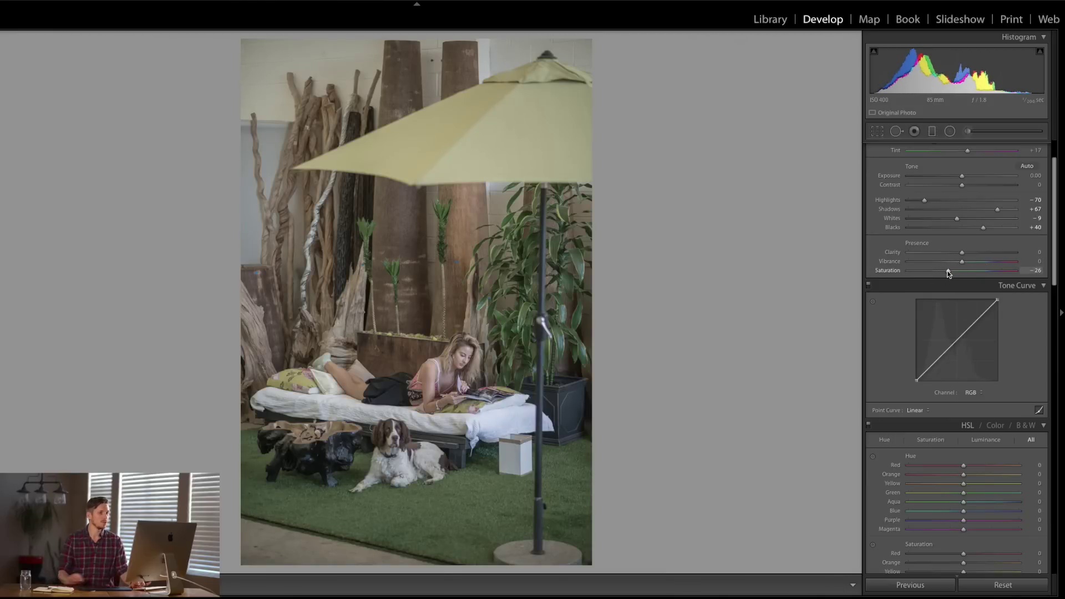
left_click_drag(948, 271, 976, 263)
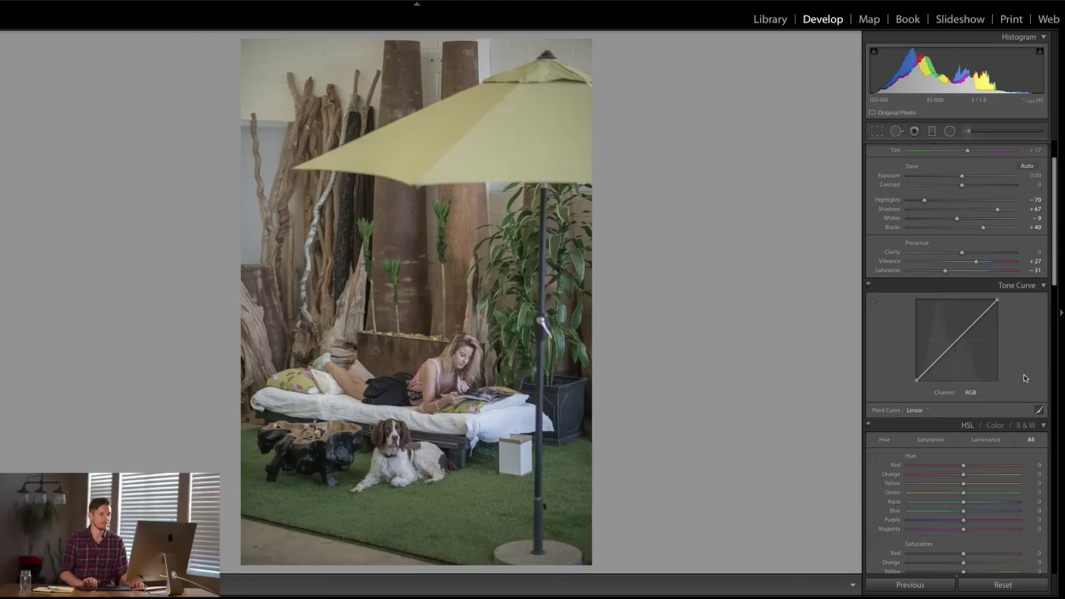
scroll(1024, 376, "down", 5)
Make a first pass lowering HSL saturation for orange, yellow, green, blue and magenta
scroll(1001, 214, "up", 3)
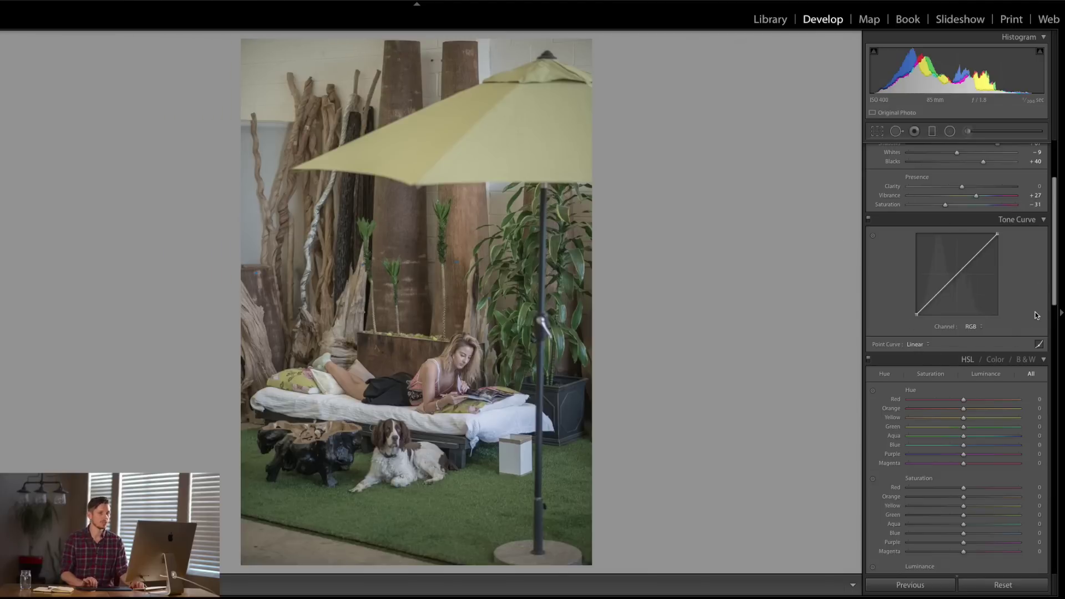
scroll(1030, 314, "down", 5)
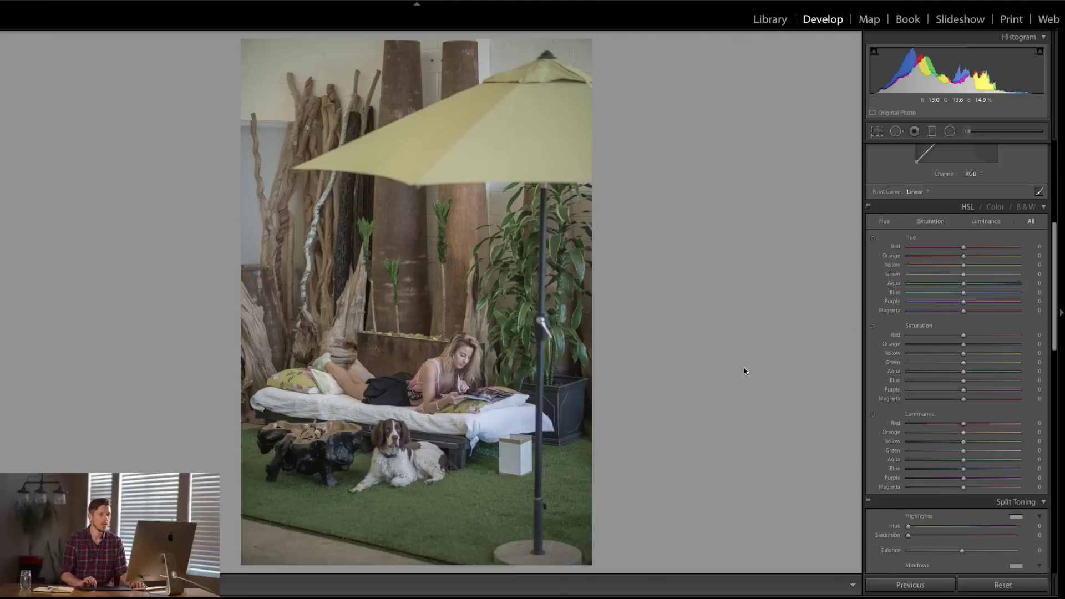
left_click(953, 344)
left_click(951, 353)
left_click(950, 362)
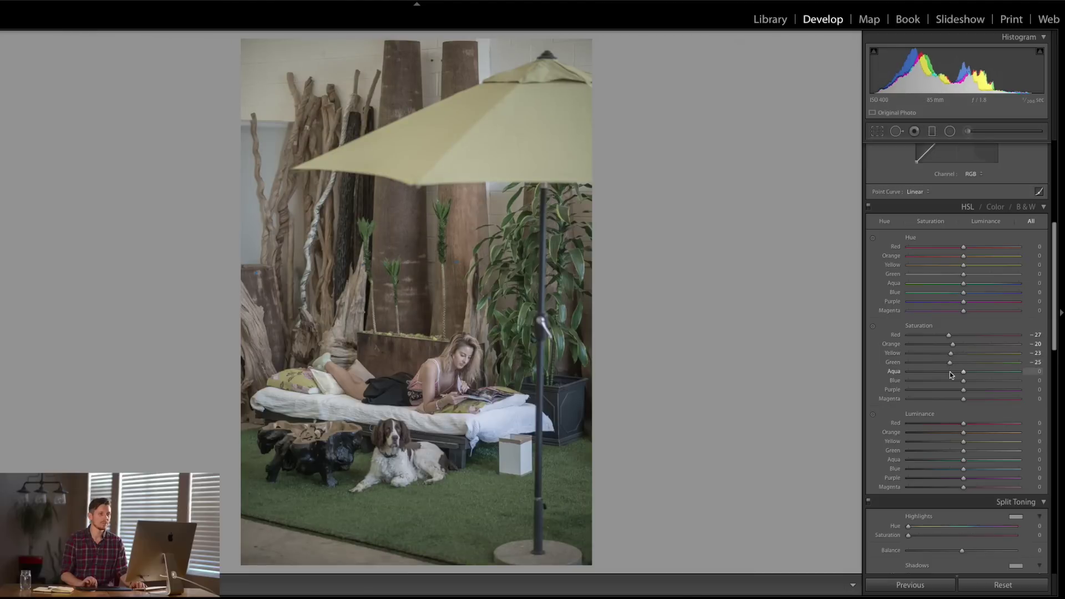
left_click(949, 380)
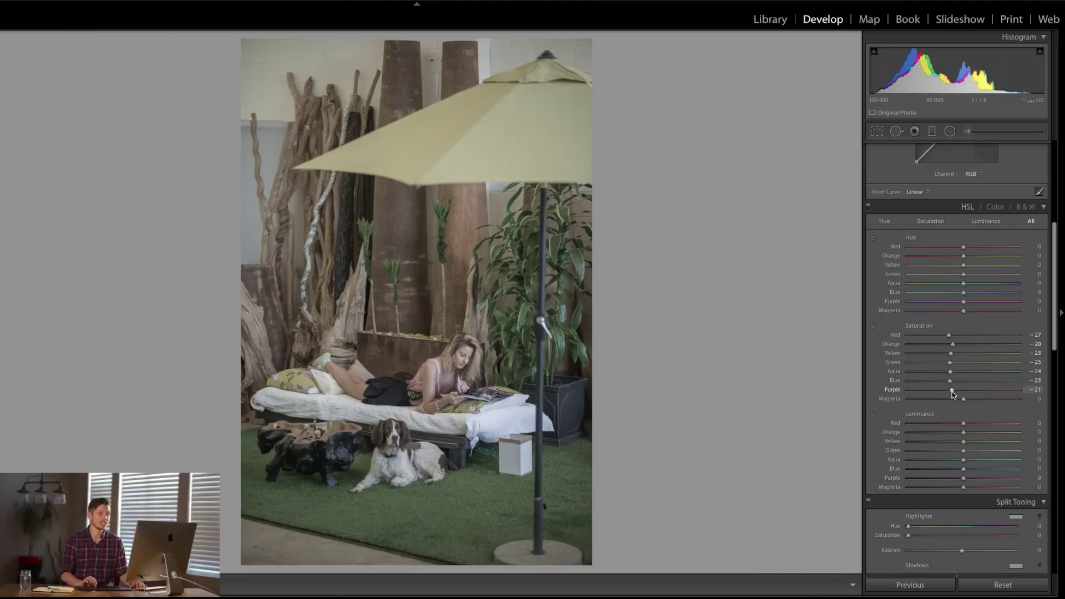
left_click(951, 399)
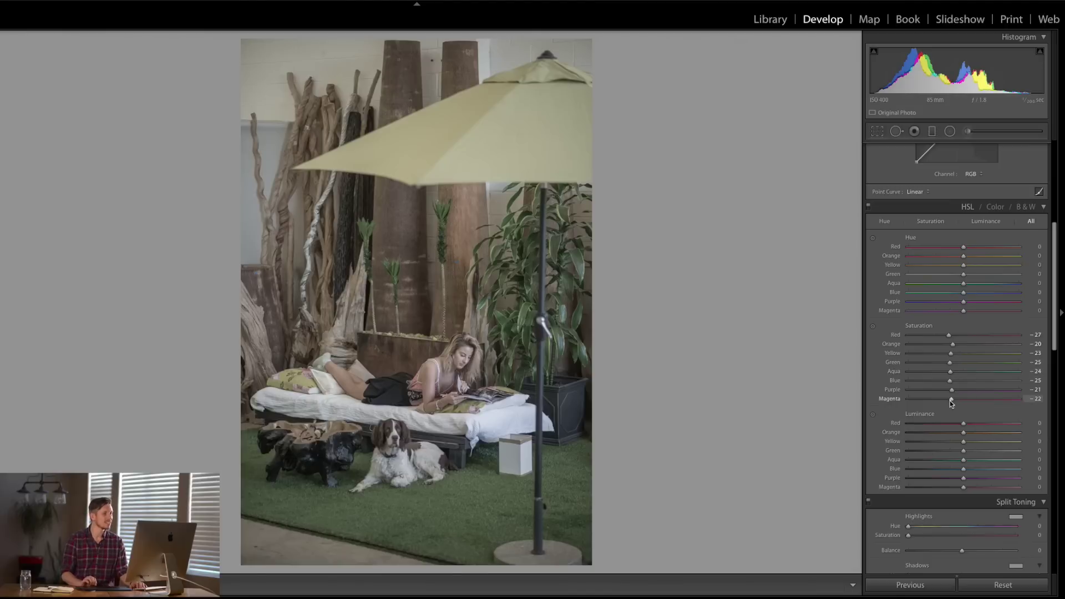
Refine HSL saturation to Orange −5, Yellow −18, Green −17, Aqua −34, Blue −4, with magenta cut harder
left_click(961, 344)
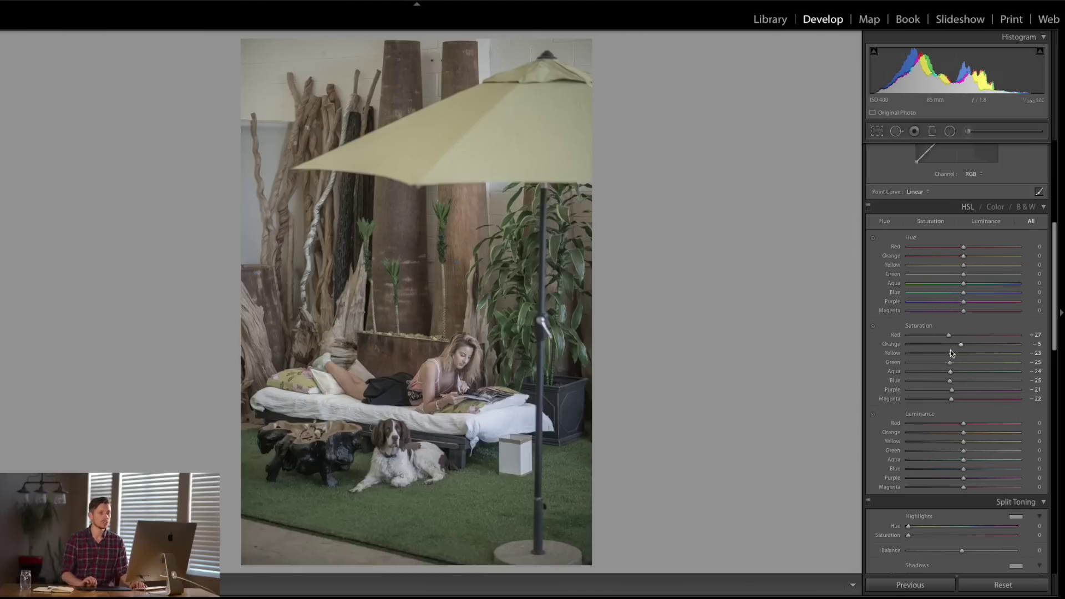
left_click(942, 353)
left_click(942, 362)
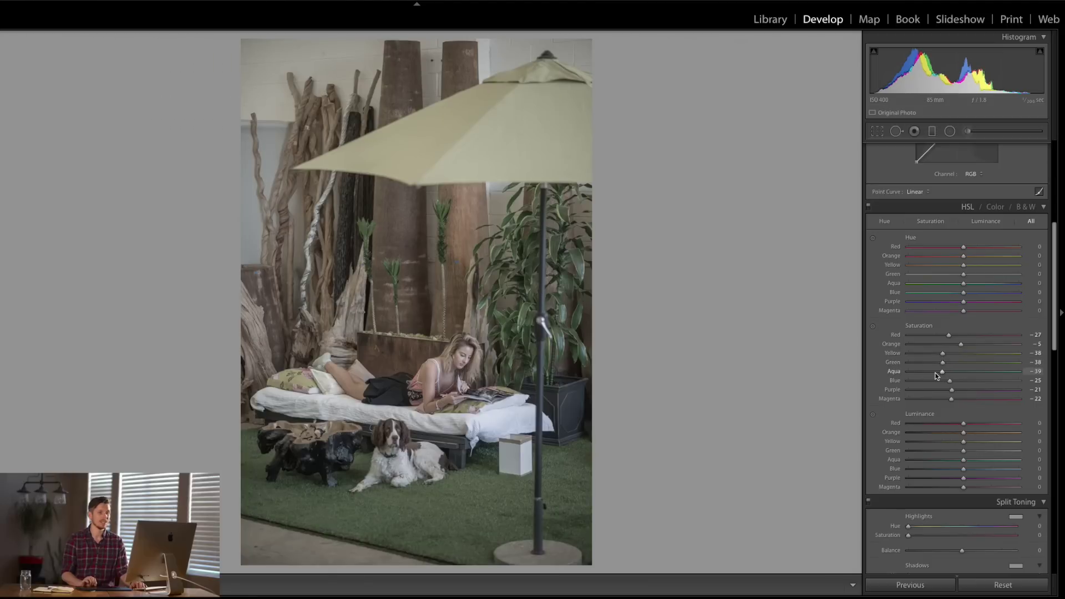
left_click(935, 371)
left_click(961, 381)
left_click(940, 399)
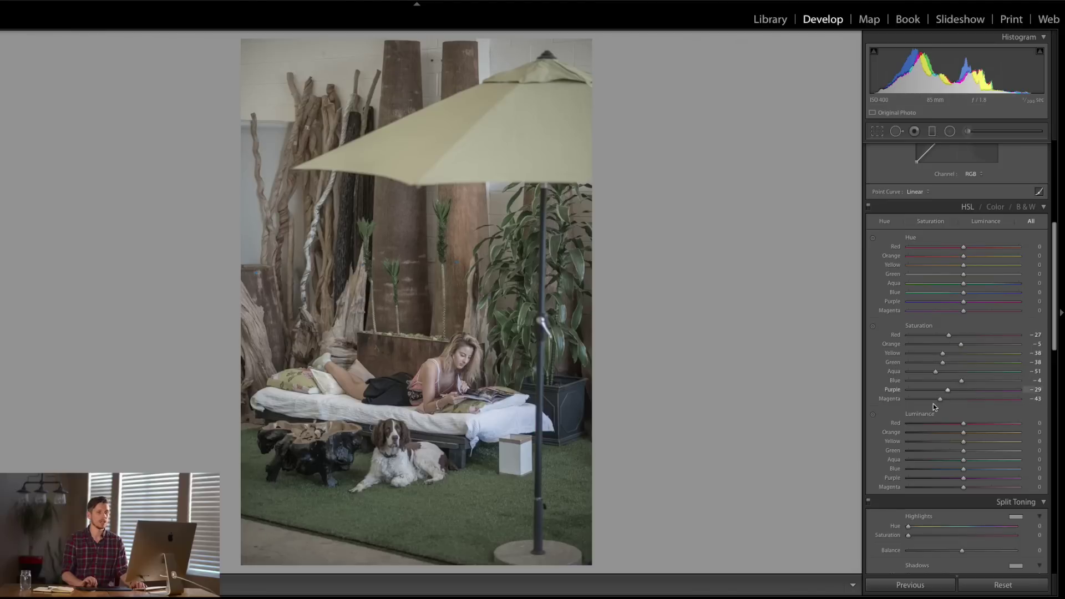
left_click(945, 354)
left_click_drag(946, 354, 948, 354)
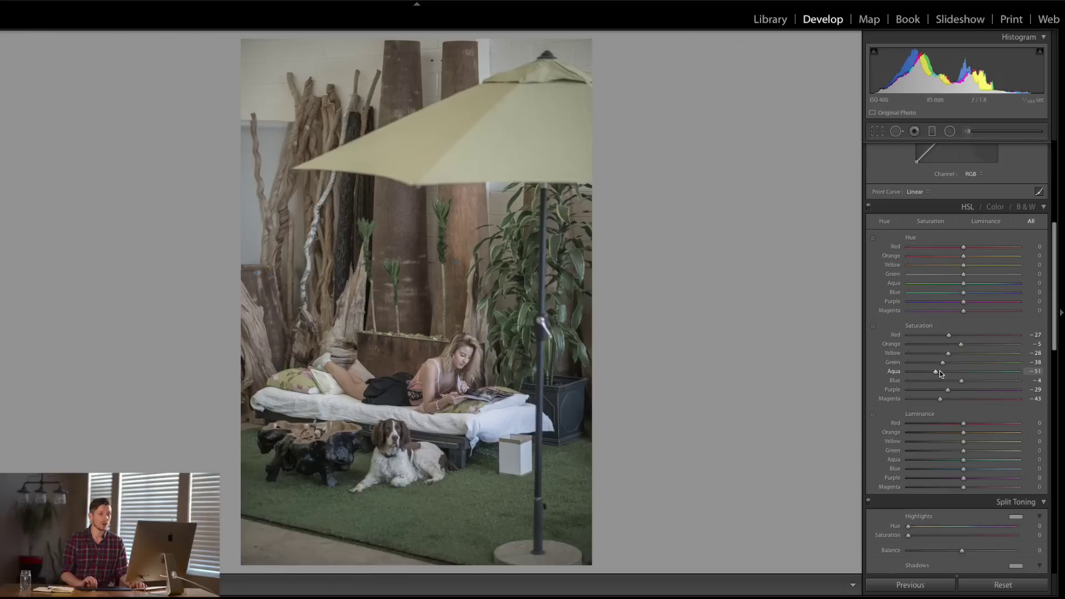
left_click(946, 371)
left_click(955, 364)
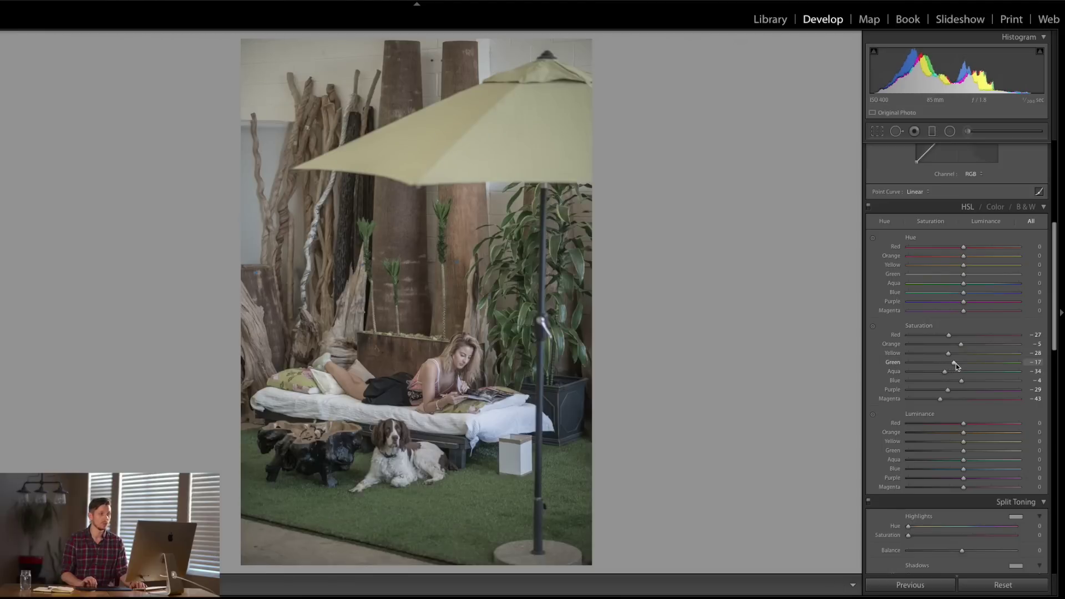
left_click(950, 354)
left_click_drag(951, 354, 955, 354)
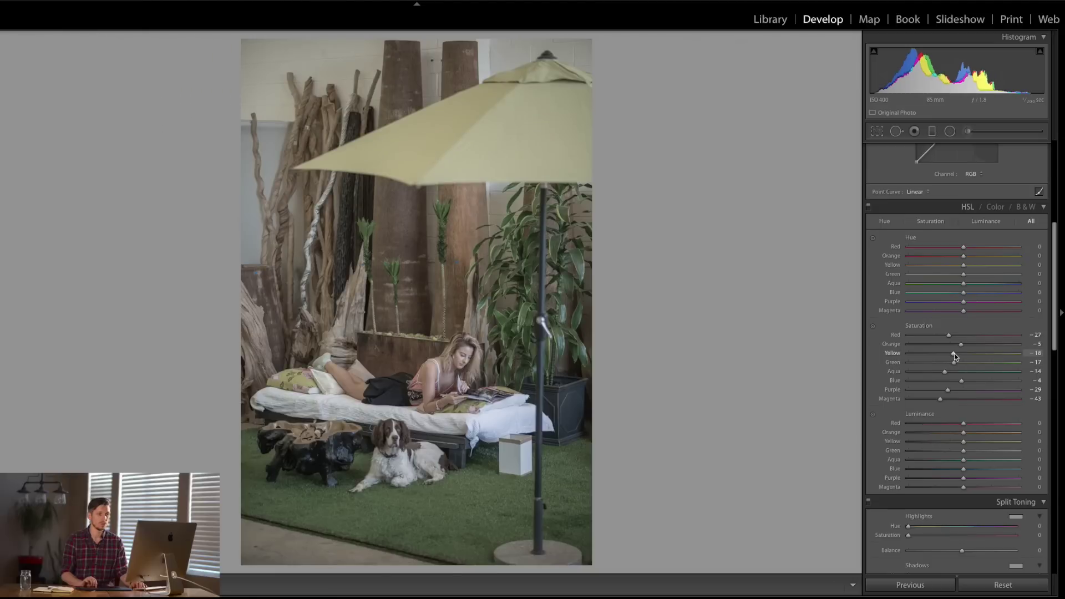
Ease Magenta saturation to −30 and set hues Red +7, Orange −30, Yellow +20, Green −14, Aqua −19
left_click(950, 399)
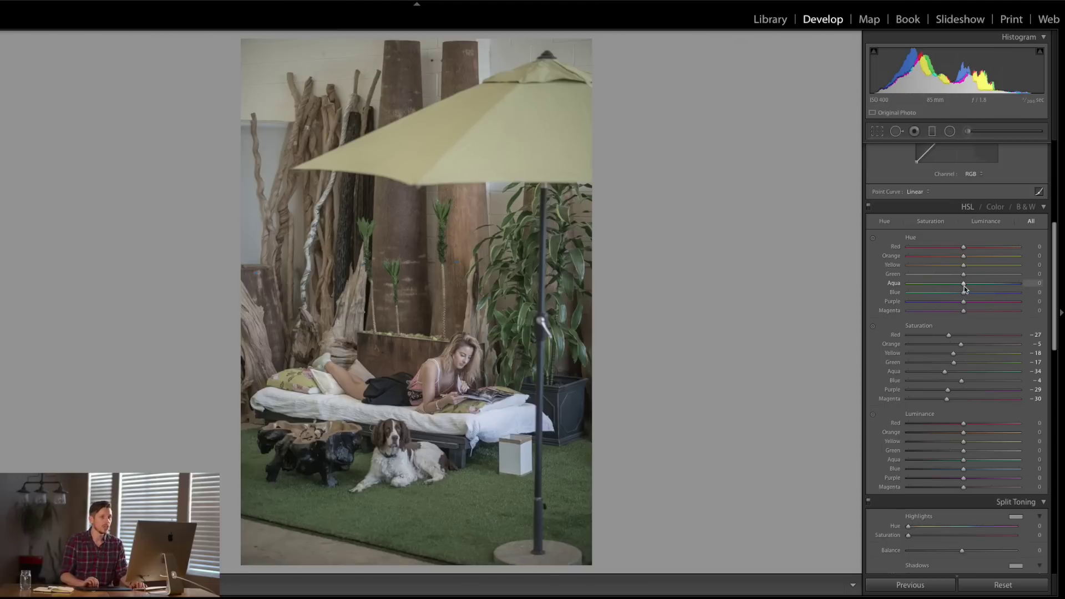
mouse_move(964, 284)
left_mouse_down()
mouse_move(919, 286)
mouse_move(961, 282)
left_mouse_up()
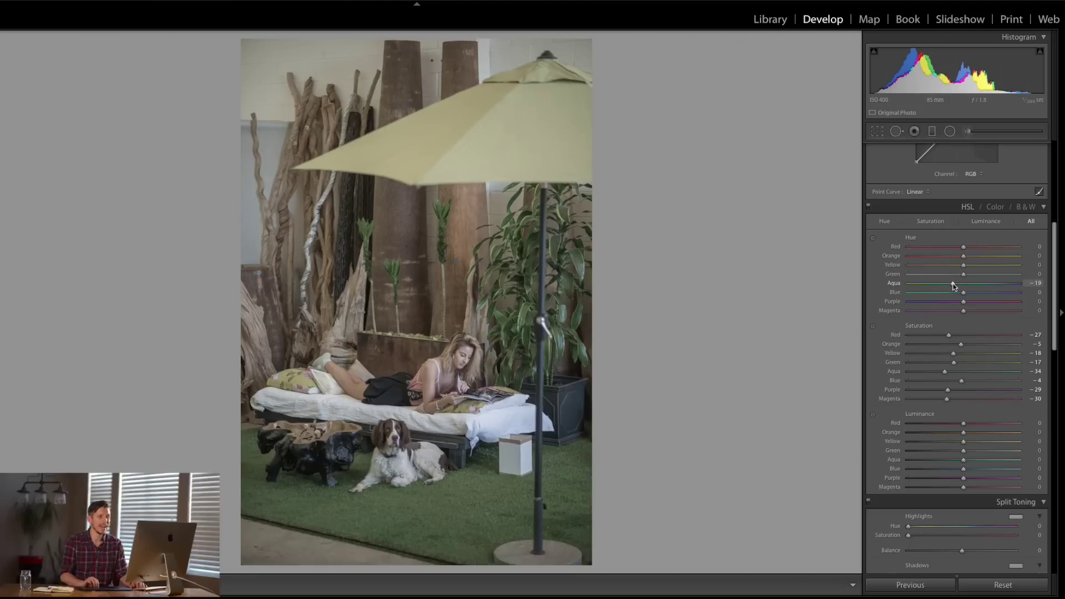
mouse_move(961, 278)
left_mouse_down()
mouse_move(947, 278)
mouse_move(980, 278)
mouse_move(957, 278)
left_mouse_up()
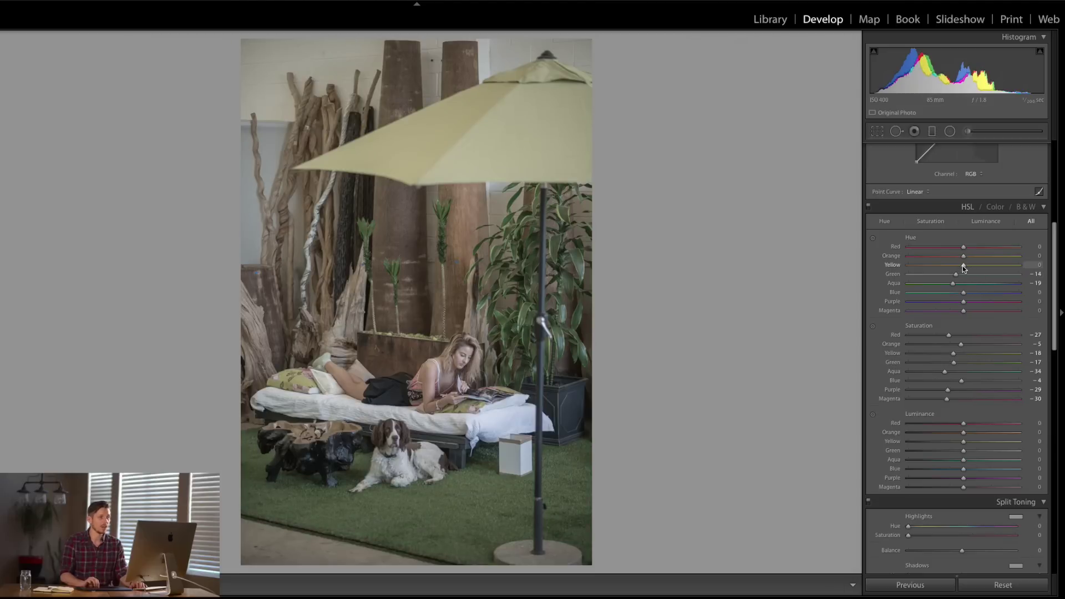
left_click_drag(973, 266, 975, 265)
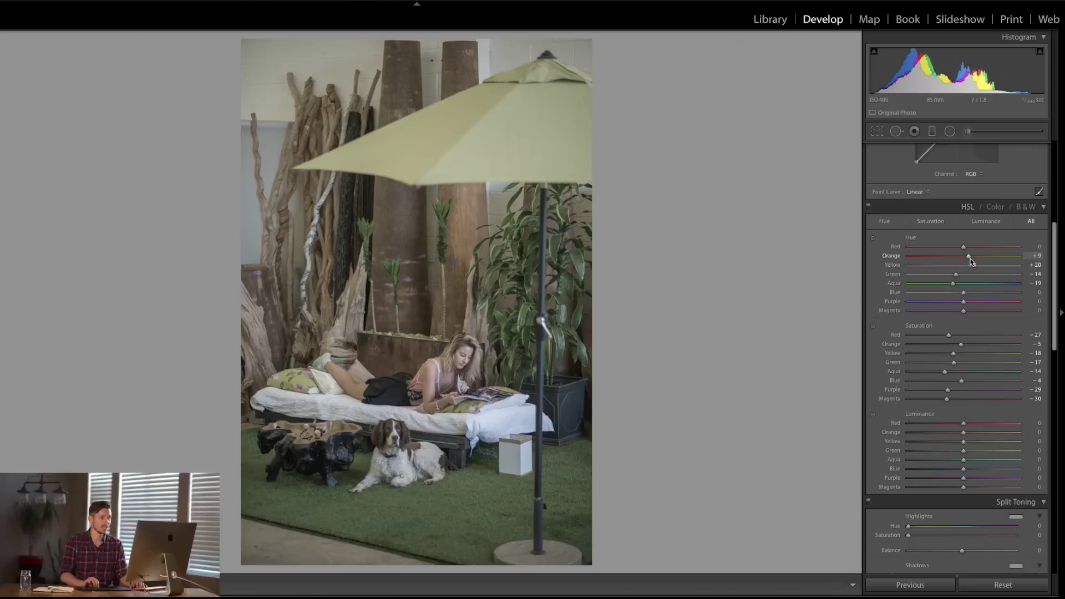
left_click_drag(968, 259, 954, 259)
left_click_drag(964, 248, 972, 251)
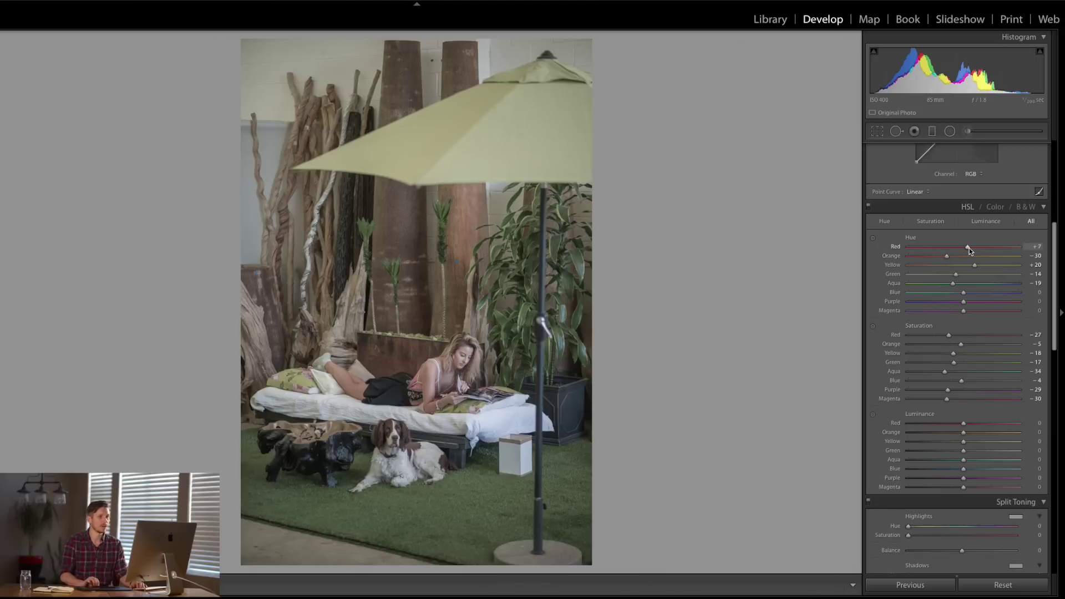
Toggle the HSL adjustments off and on to compare the photo with and without them
left_click(868, 208)
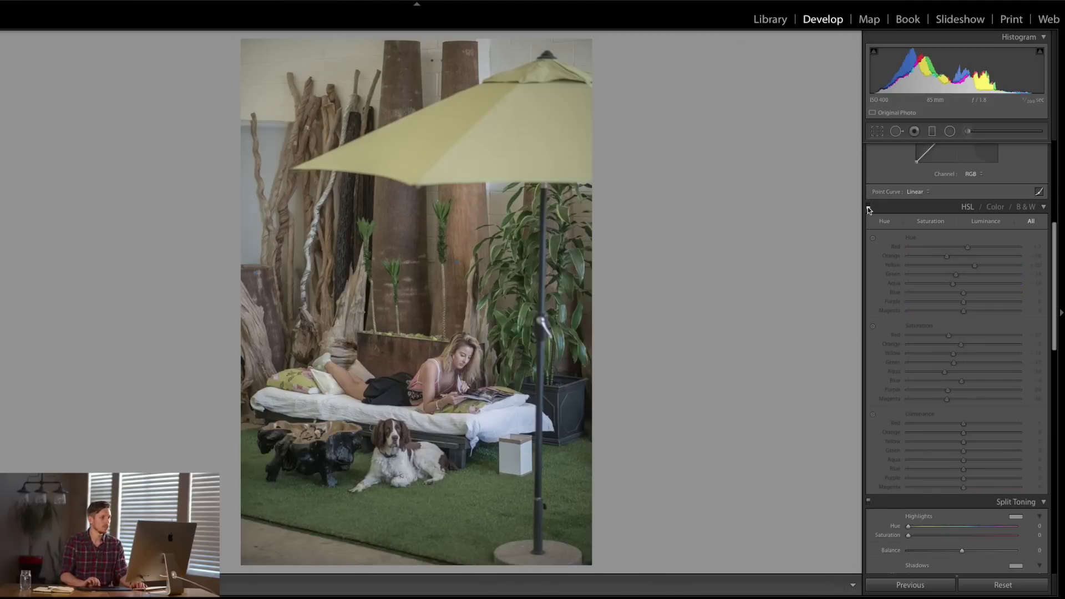
left_click(869, 208)
left_click(869, 208)
left_click(869, 208)
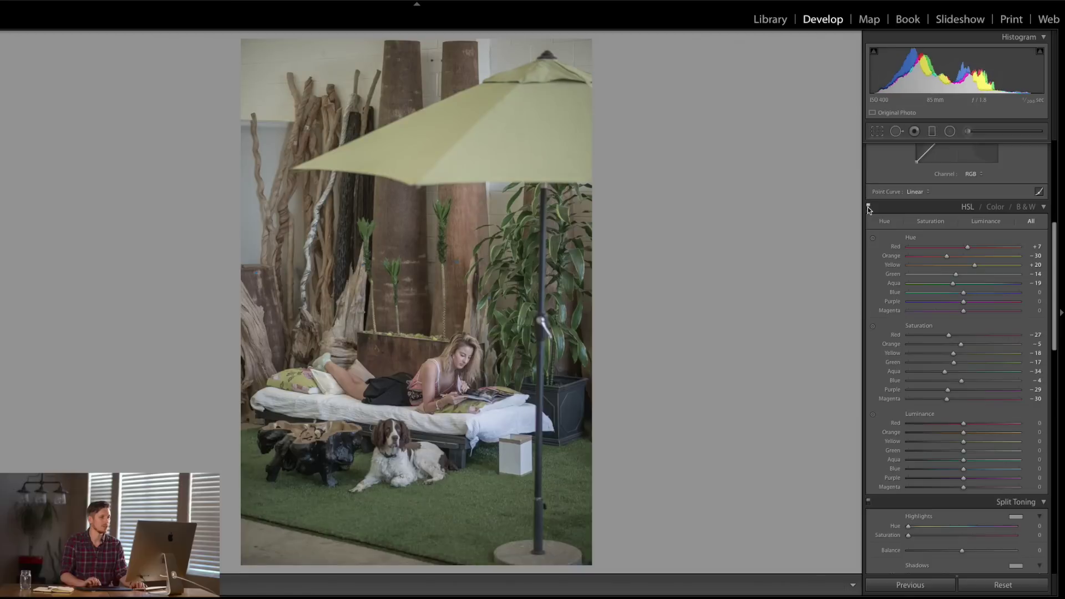
Set HSL luminance to Yellow +7, Aqua −23, Blue −30 and Purple −11
scroll(965, 433, "down", 3)
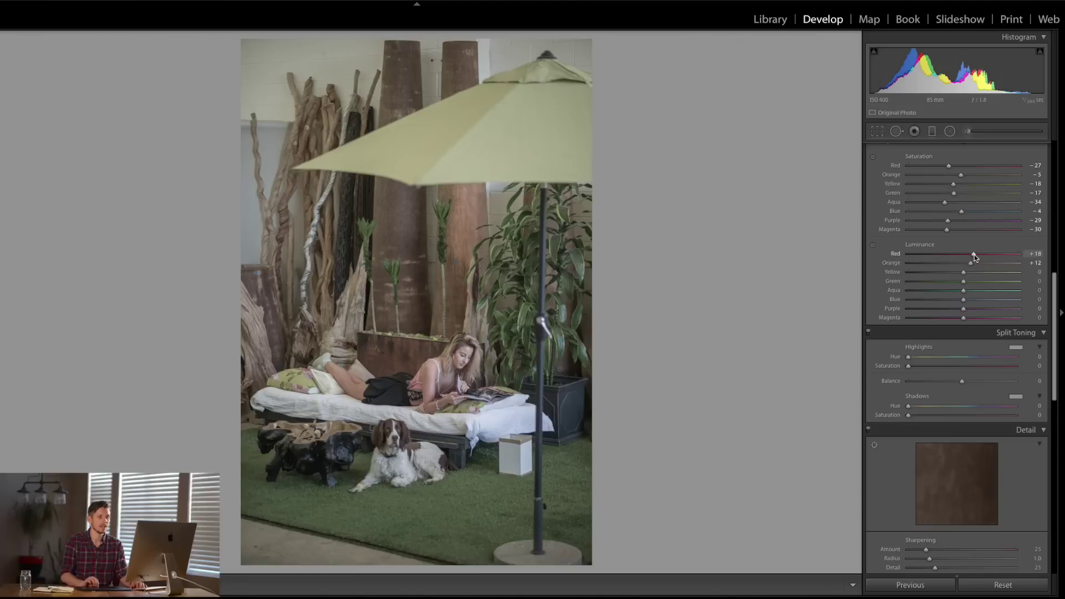
left_click_drag(964, 272, 968, 273)
left_click(950, 289)
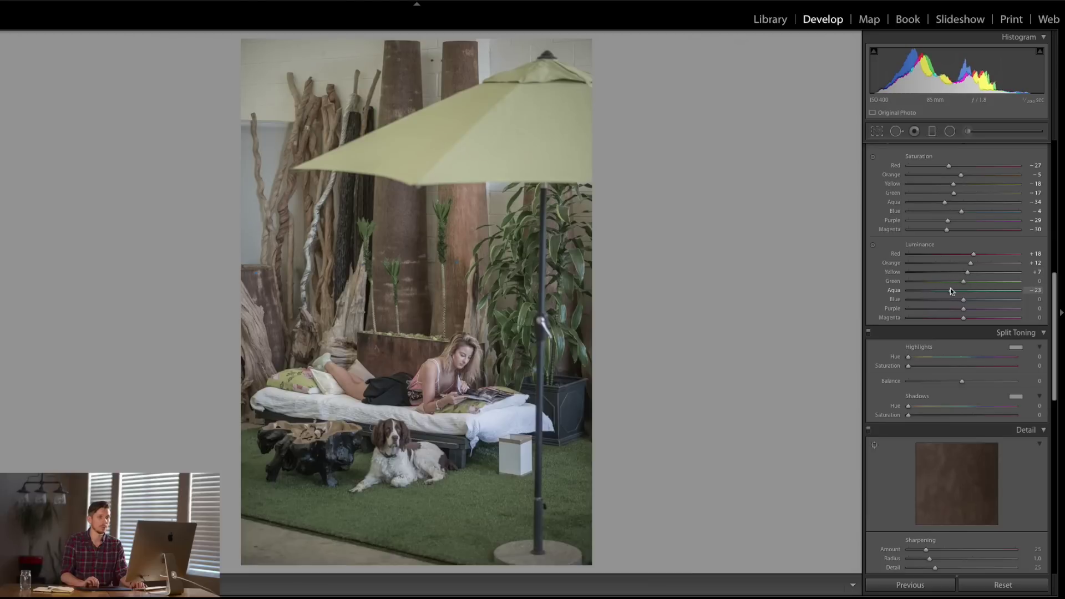
left_click(945, 299)
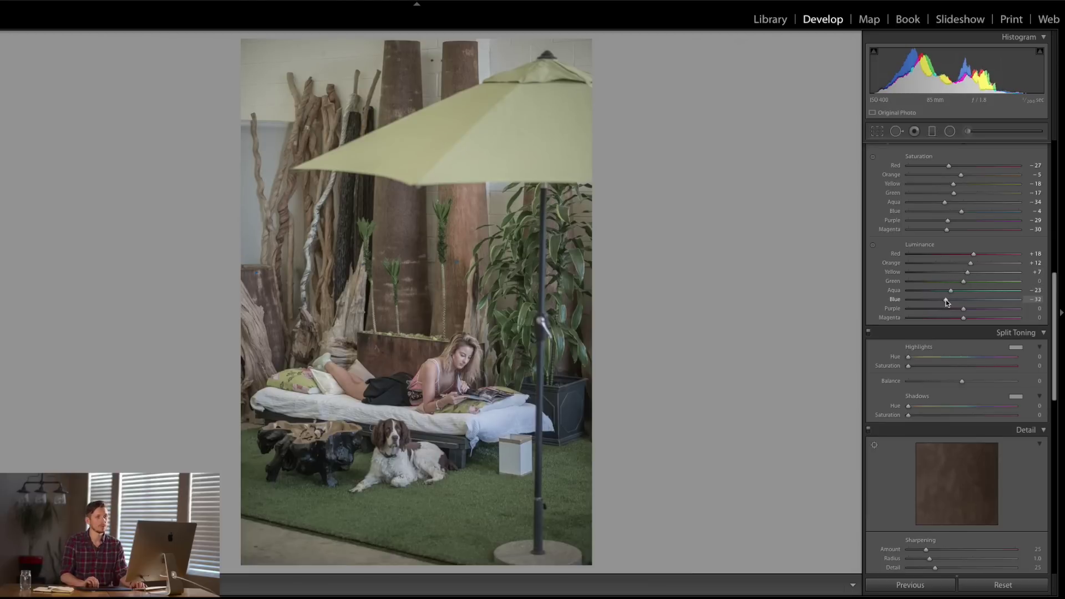
left_click(946, 300)
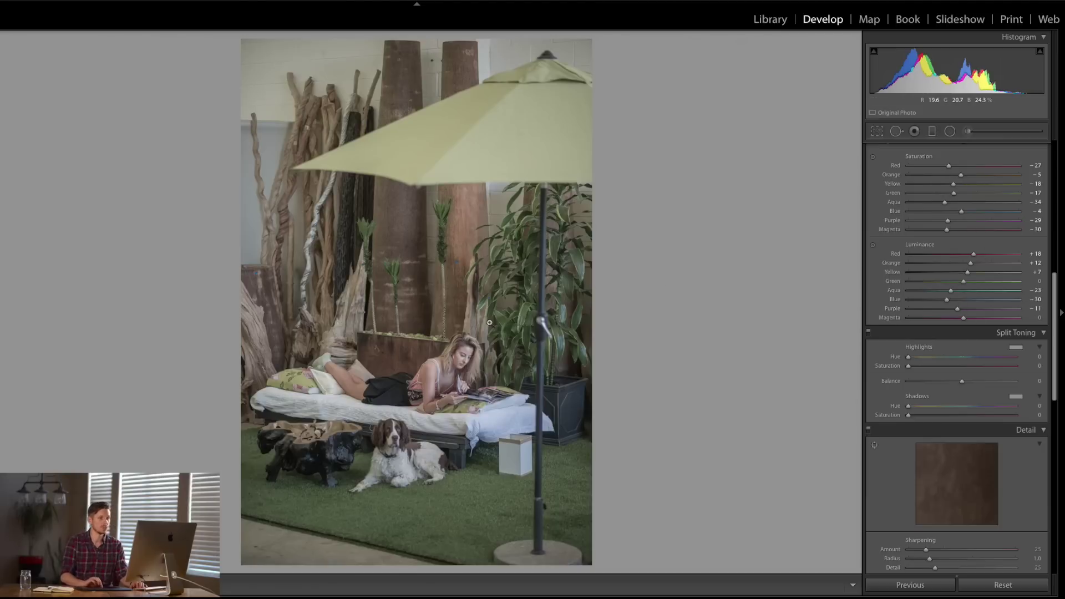
scroll(940, 228, "up", 10)
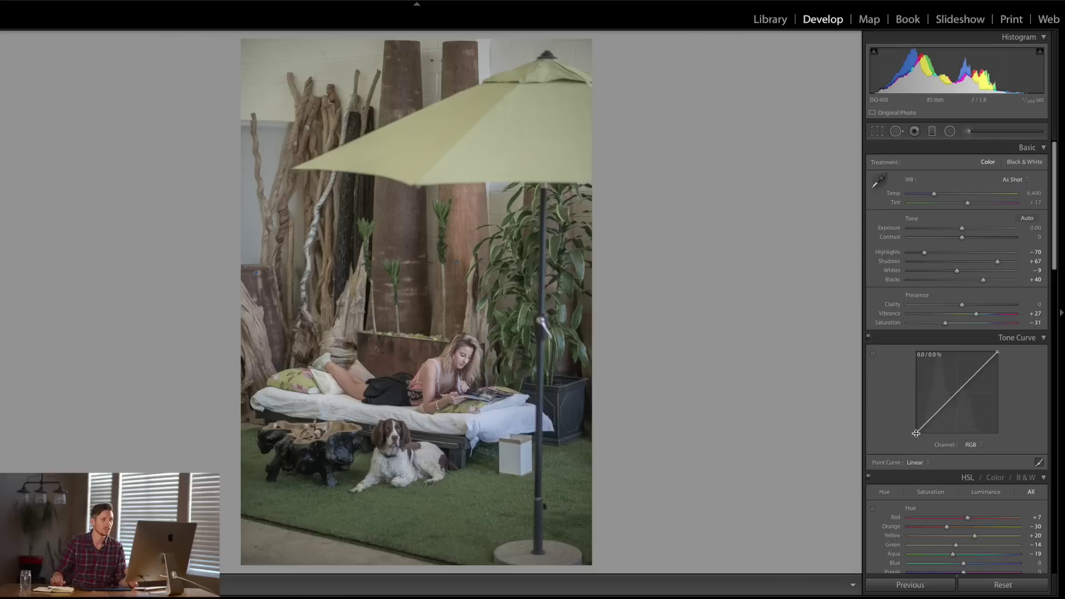
Lift the RGB tone curve's black point to fade the shadows
left_click(958, 393)
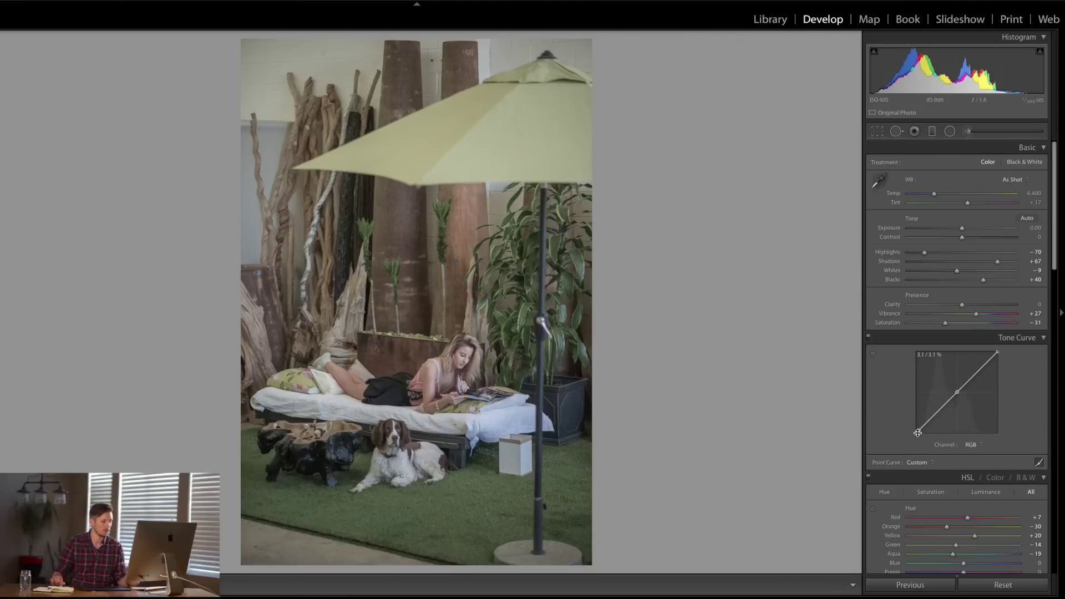
key("ctrl+z")
left_click_drag(918, 431, 917, 393)
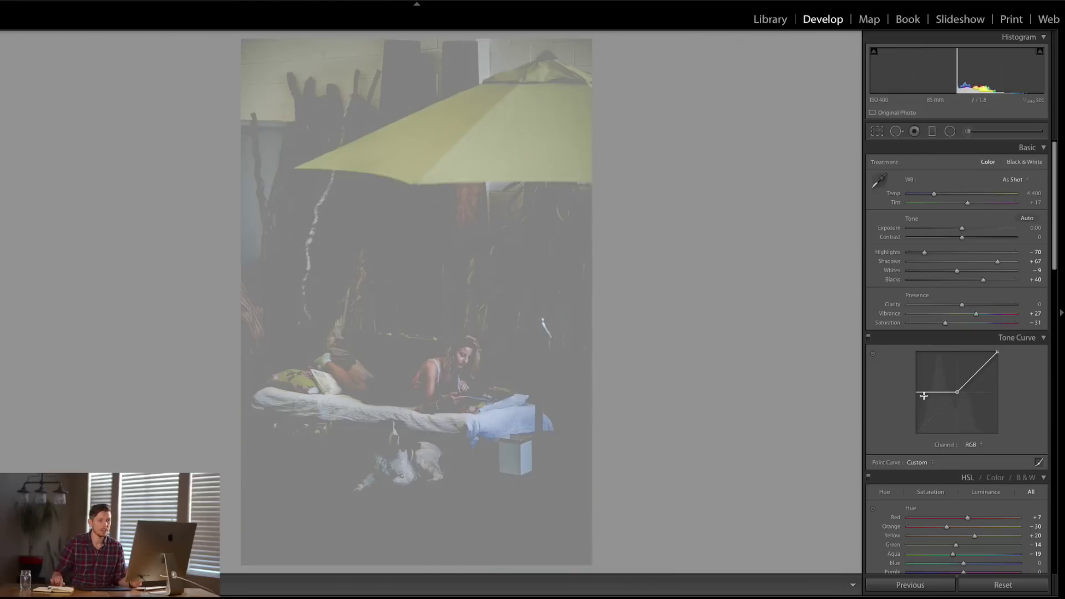
left_click_drag(925, 392, 916, 422)
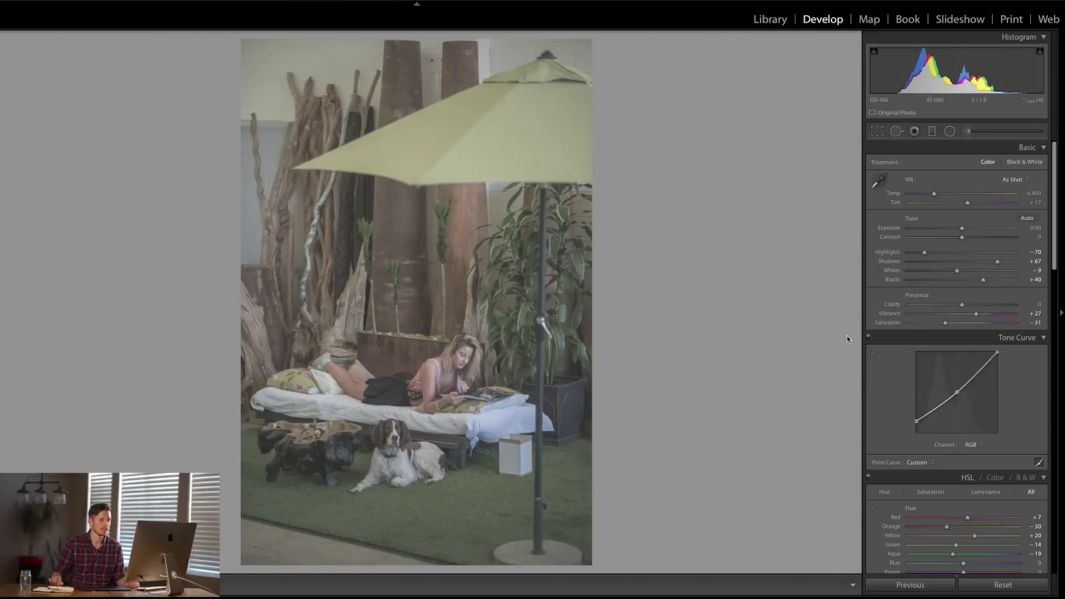
Compare the tone curve off and on, then pull the shadow point down for a matte look
left_click(868, 338)
left_click(868, 338)
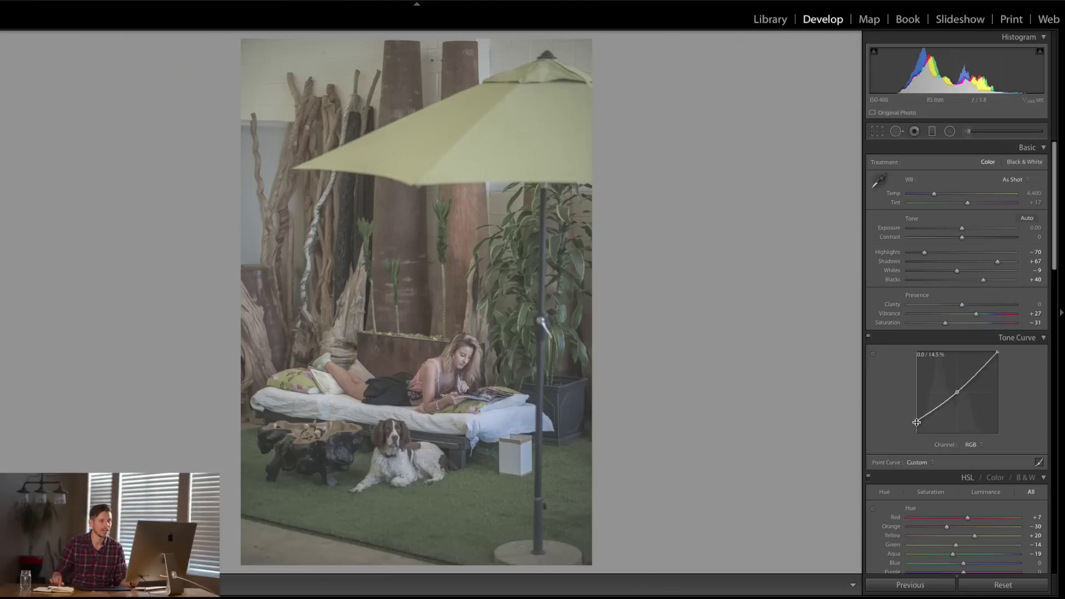
left_click_drag(925, 417, 926, 417)
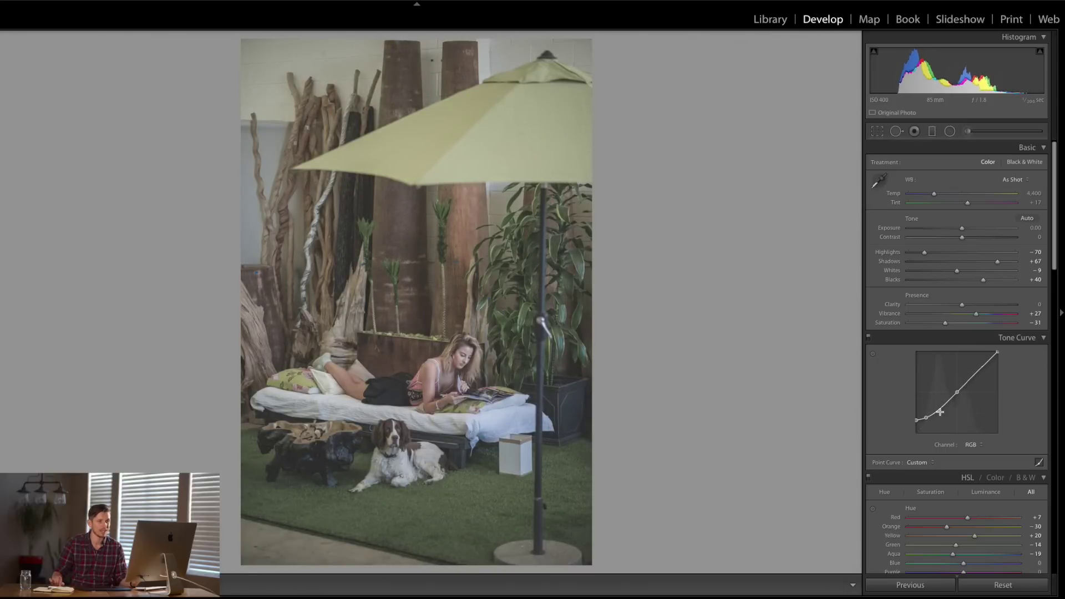
left_click_drag(926, 417, 934, 413)
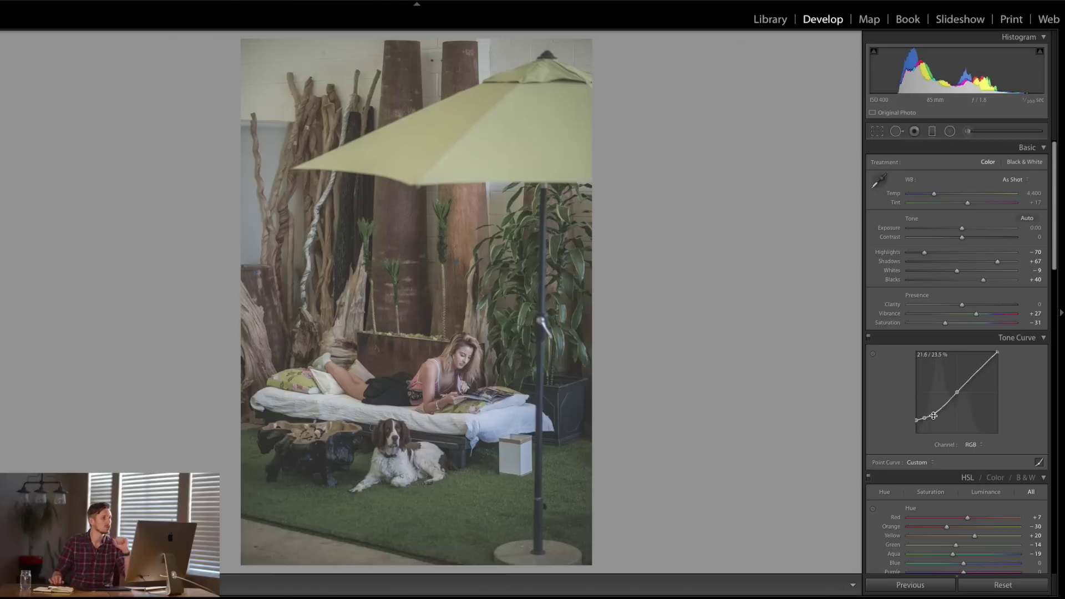
On the Blue channel curve, add two points and lift the blue black point to tint shadows blue
left_click(974, 445)
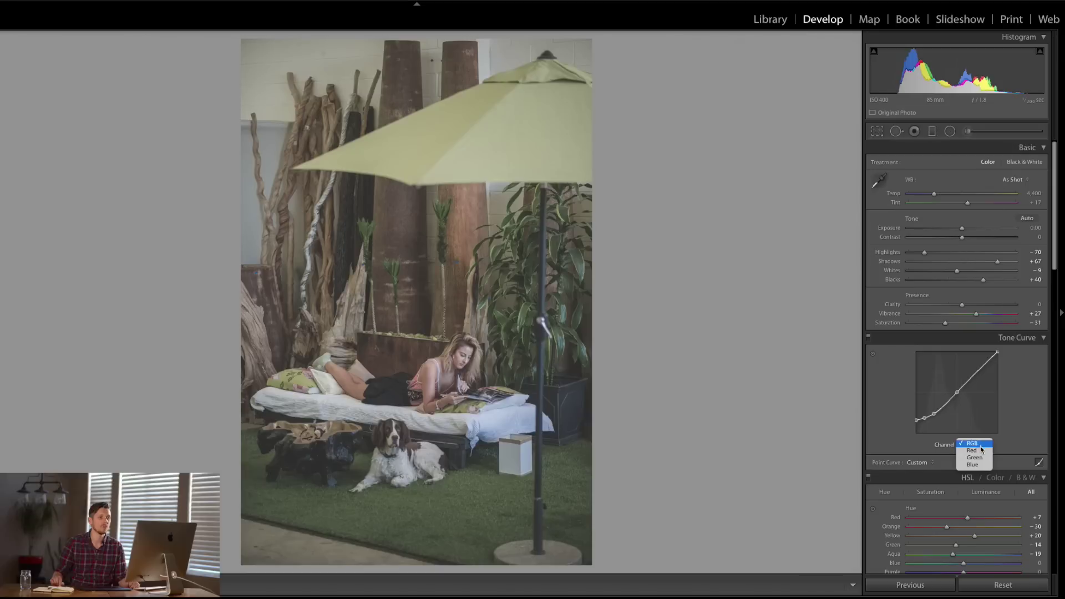
left_click(974, 465)
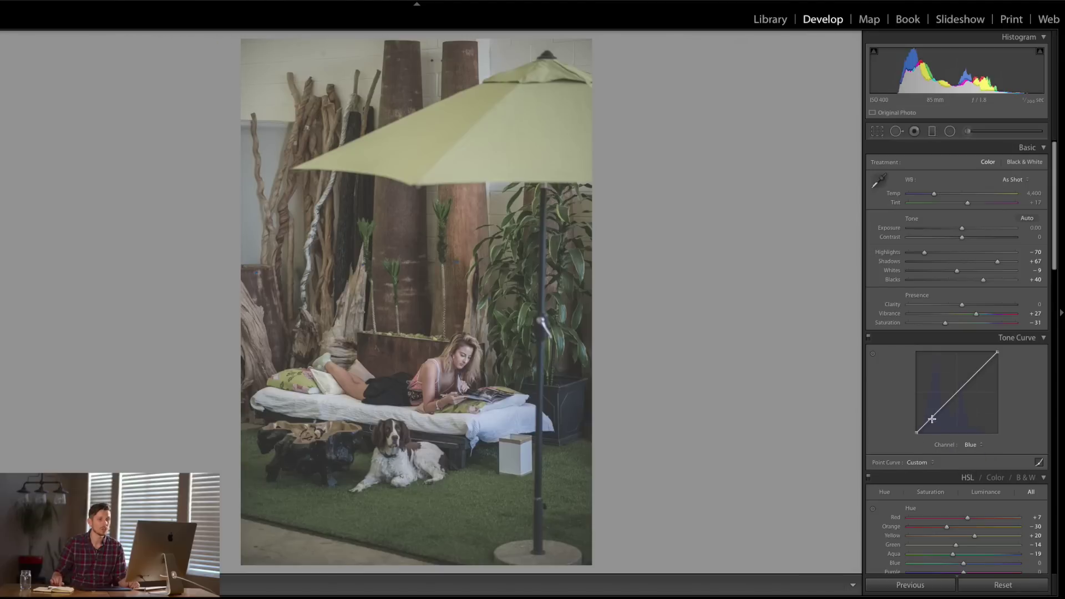
left_click(942, 409)
left_click(930, 420)
left_click_drag(916, 433, 911, 406)
left_click_drag(928, 418, 954, 391)
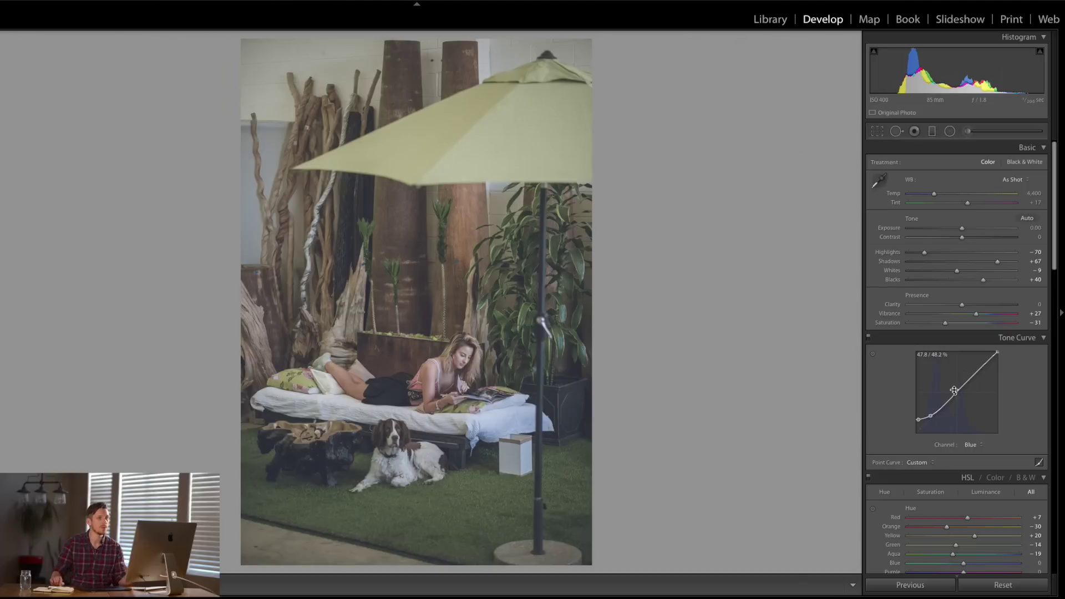
left_click(977, 450)
left_click(972, 432)
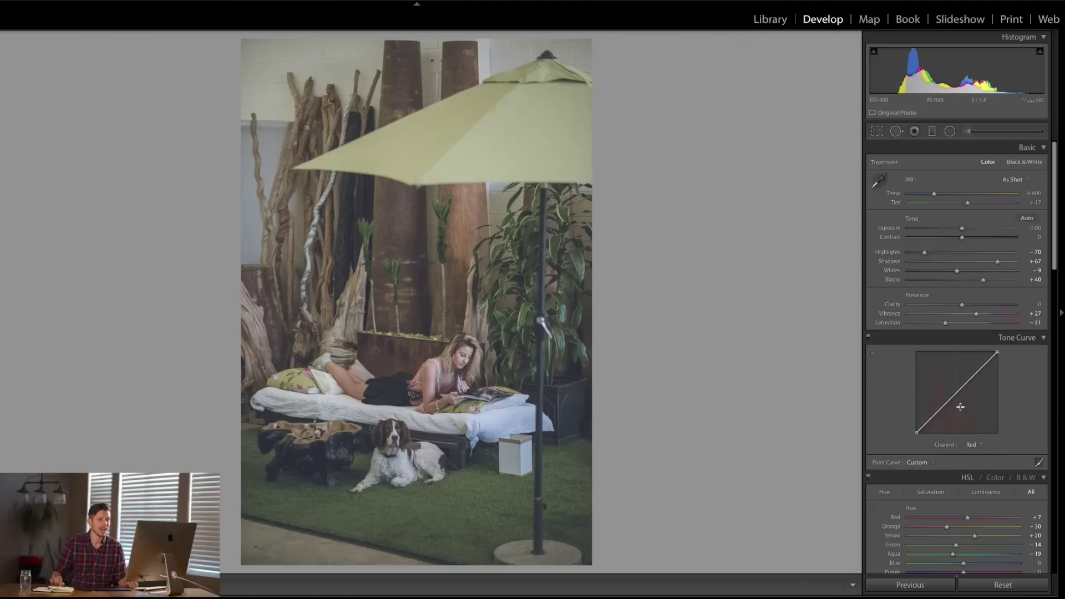
Warm the photo with a red-curve midpoint nudge and a lifted red black point
left_click(956, 395)
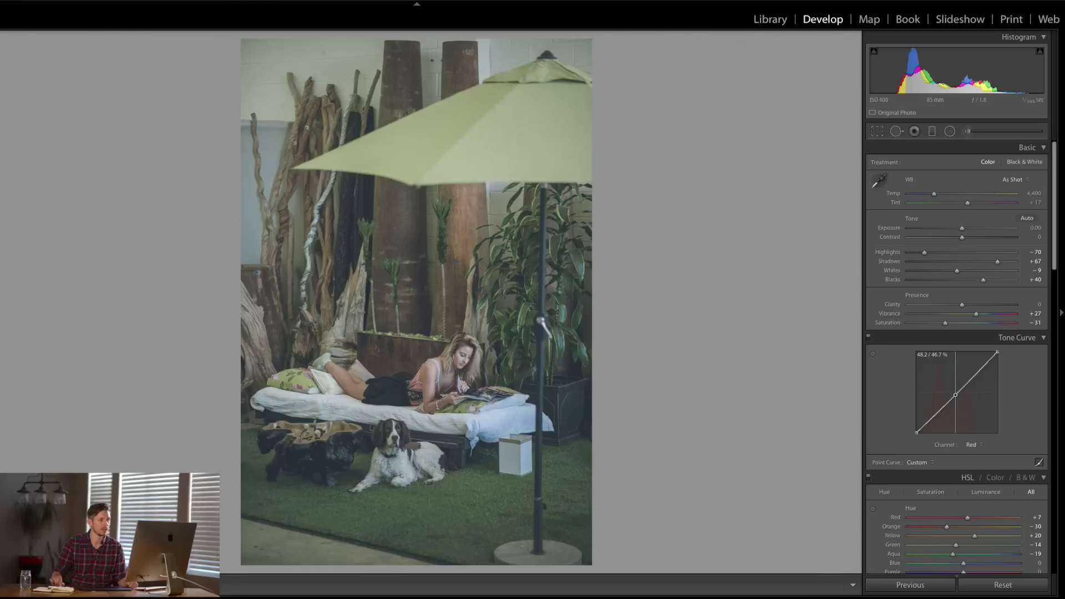
left_click_drag(956, 395, 953, 394)
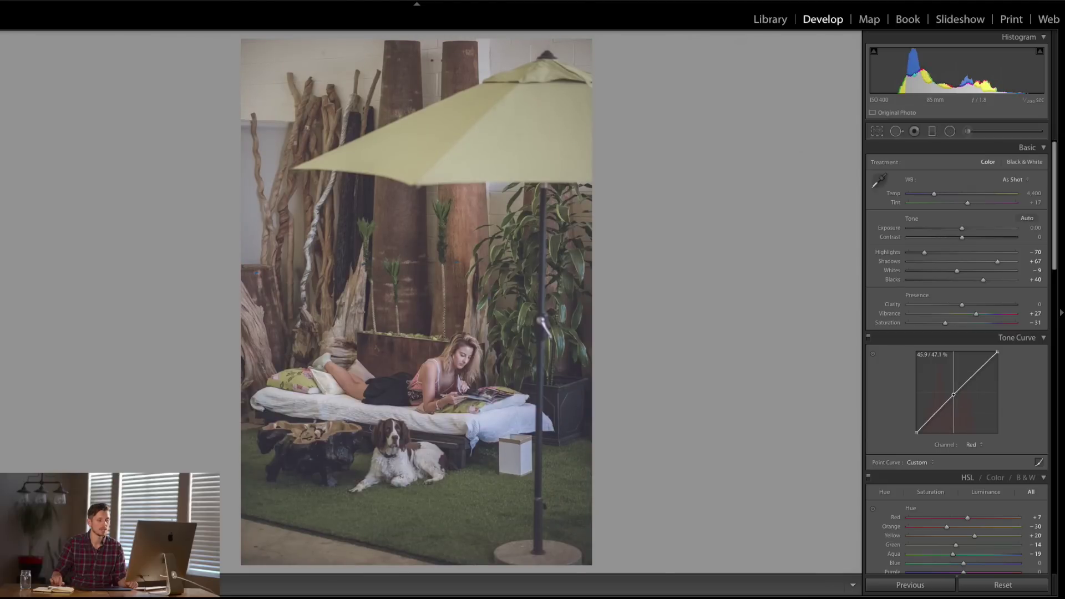
left_click_drag(917, 435, 918, 430)
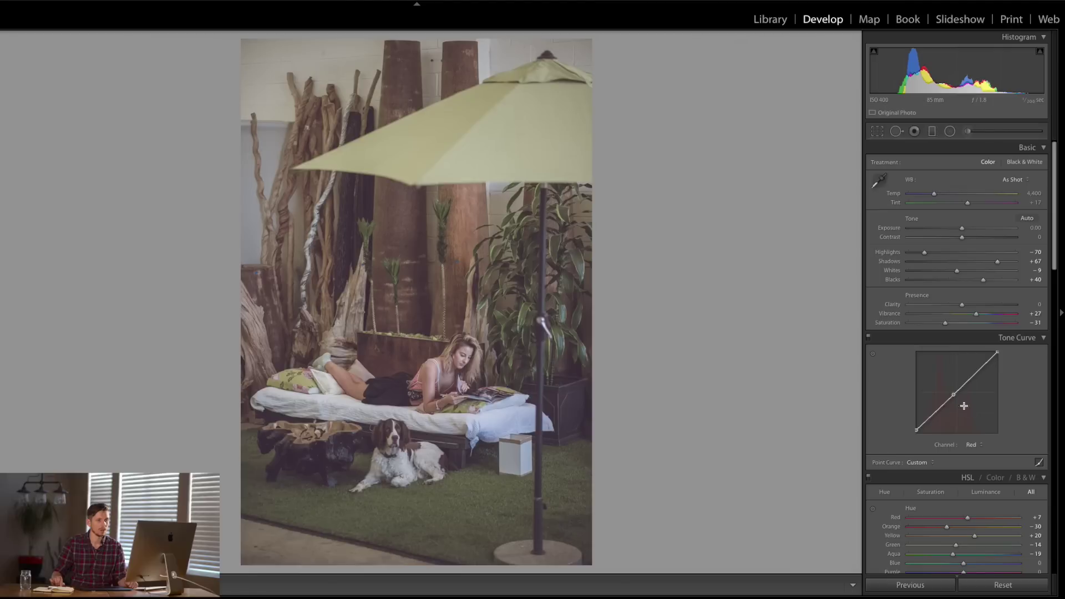
Pull the Green-channel midpoint down for a faint magenta tint and compare with the original
left_click(979, 444)
left_click(974, 453)
left_click_drag(956, 395, 956, 394)
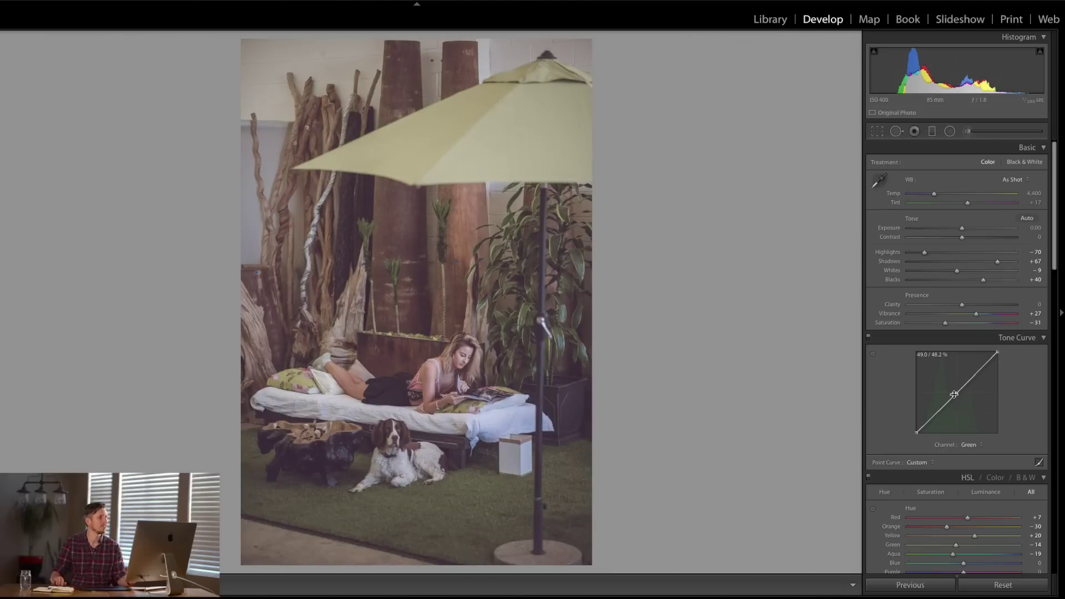
key("backslash")
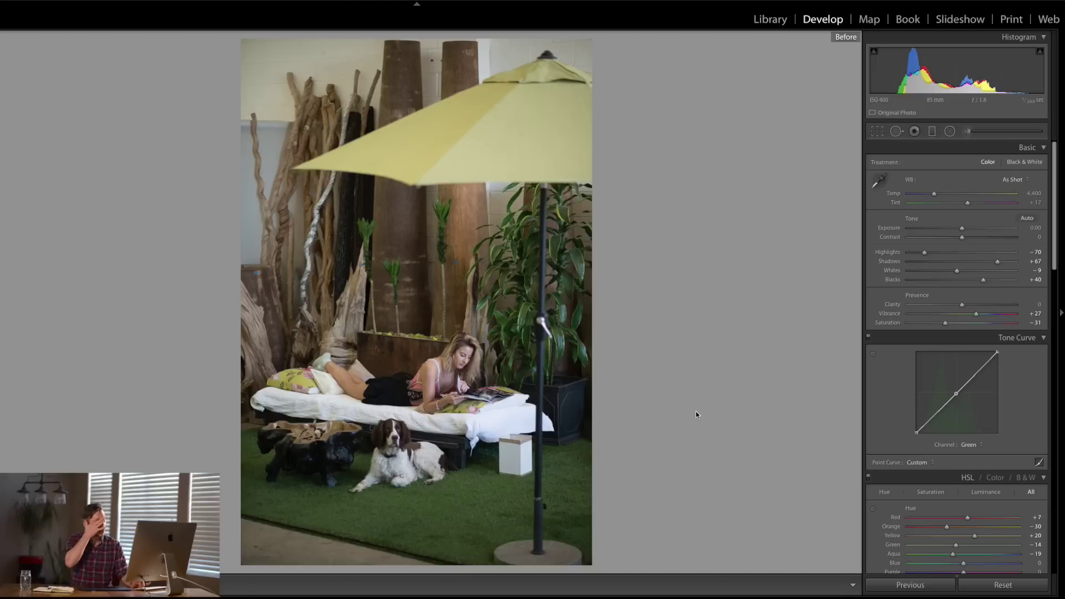
key("backslash")
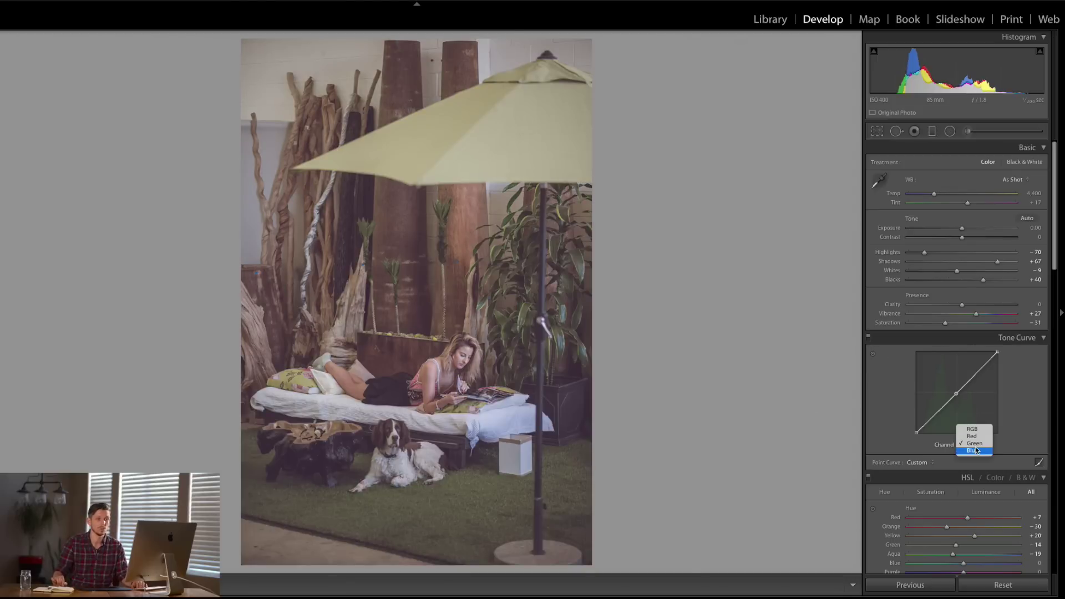
left_click(976, 429)
Start a Graduated Filter with the dodge-and-burn preset and lower its Dehaze to −38
scroll(897, 428, "down", 10)
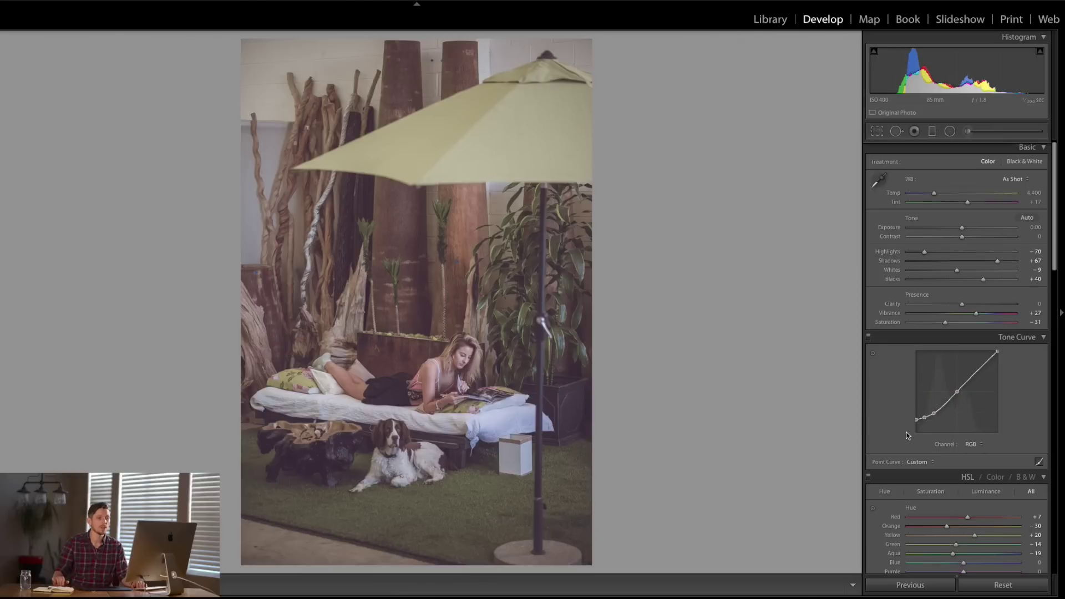
scroll(908, 436, "down", 4)
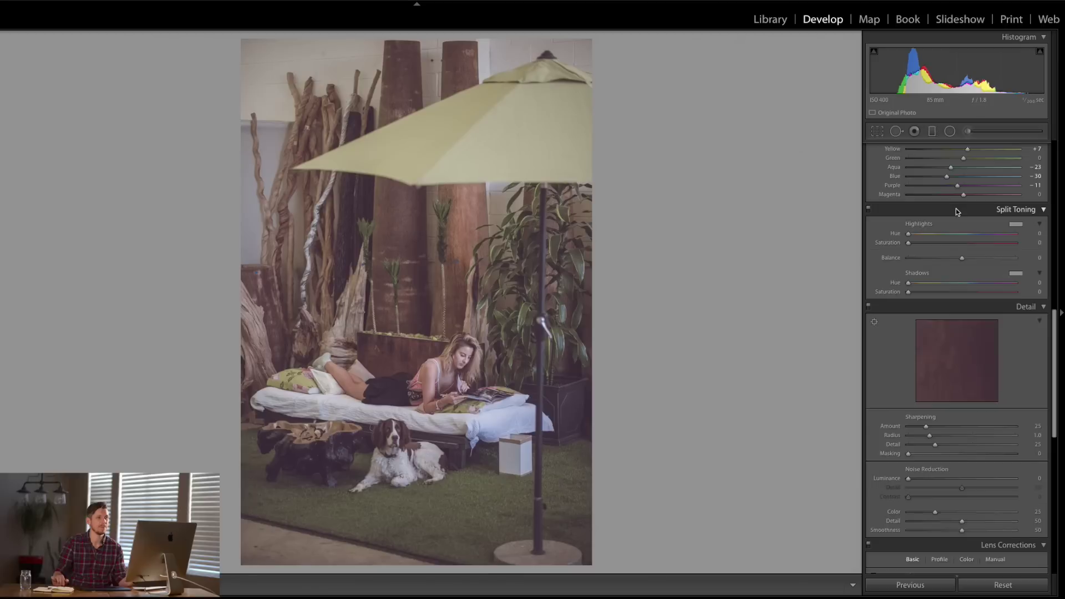
scroll(957, 208, "up", 15)
left_click(932, 131)
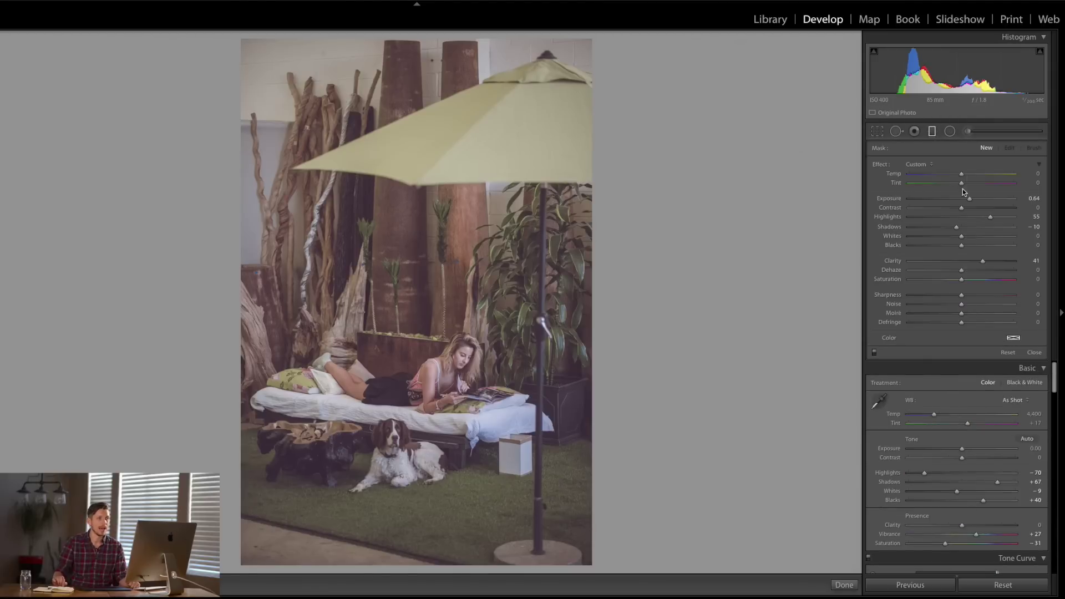
double_click(881, 165)
left_click_drag(962, 272, 942, 277)
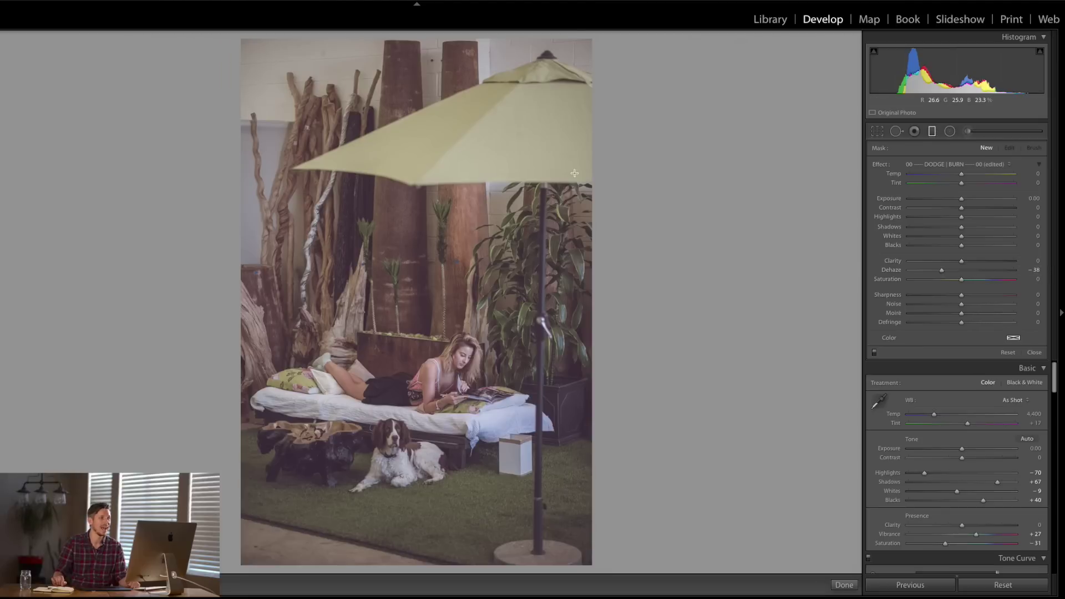
Draw a diagonal gradient from the upper right and adjust its angle, width and position
left_click_drag(635, 142, 226, 358)
left_click_drag(199, 310, 194, 237)
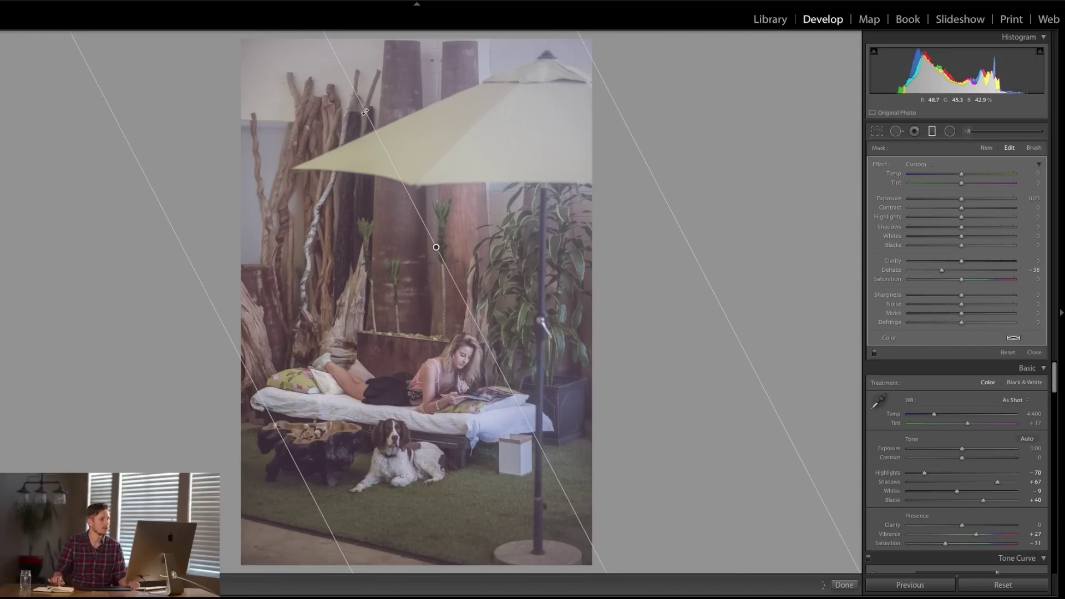
mouse_move(365, 112)
left_mouse_down()
mouse_move(610, 145)
mouse_move(628, 99)
left_mouse_up()
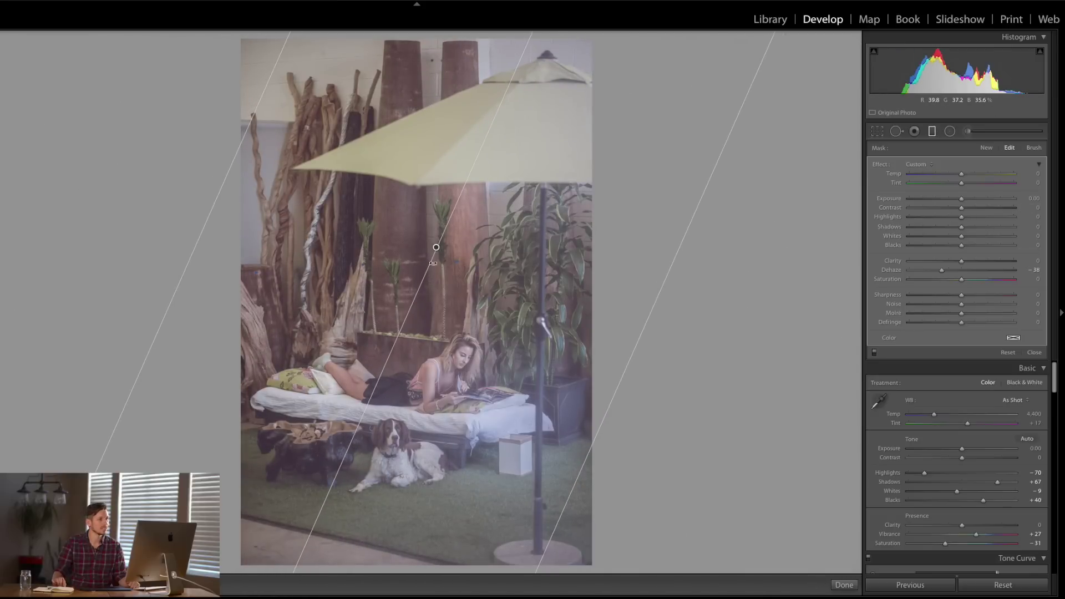
left_click_drag(433, 263, 577, 285)
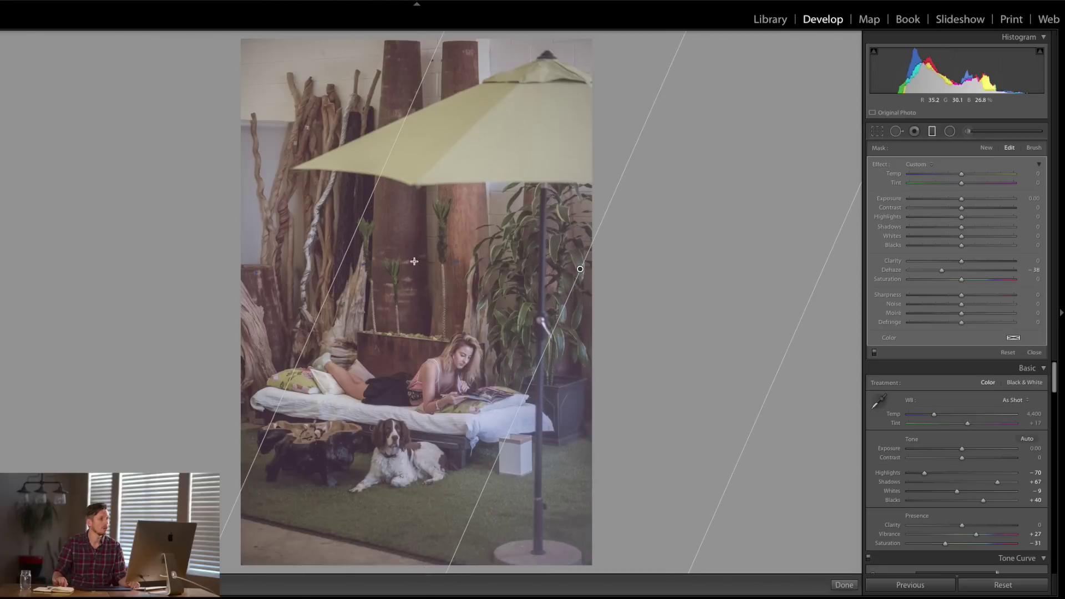
left_click_drag(339, 264, 215, 257)
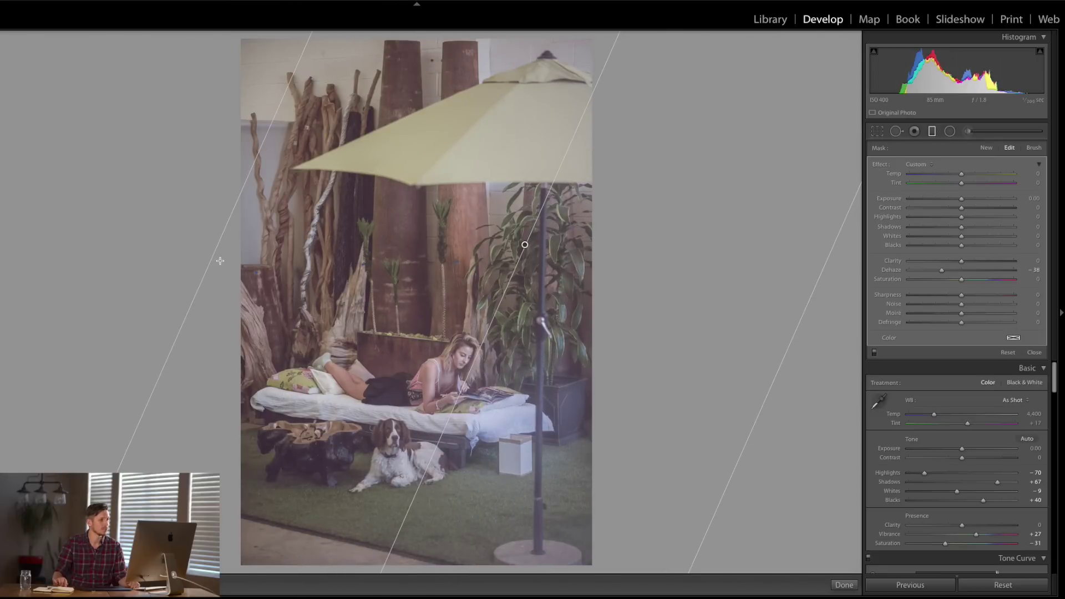
left_click_drag(526, 245, 530, 283)
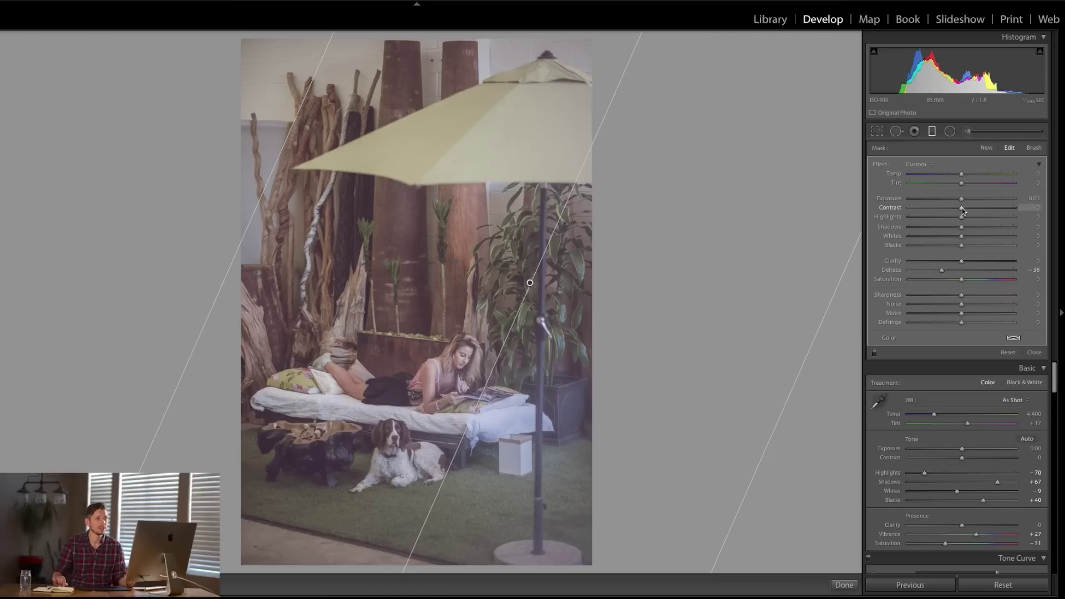
Set filter Contrast −72 and Exposure +0.64, widen and shift the gradient right, then finish it
left_click_drag(962, 211, 926, 217)
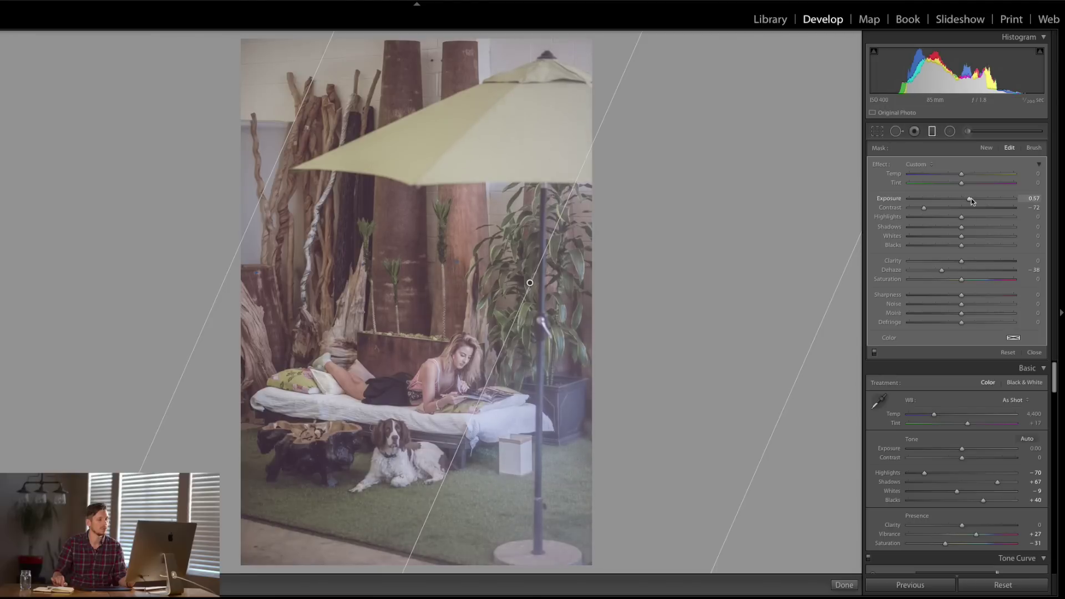
left_click_drag(971, 201, 973, 200)
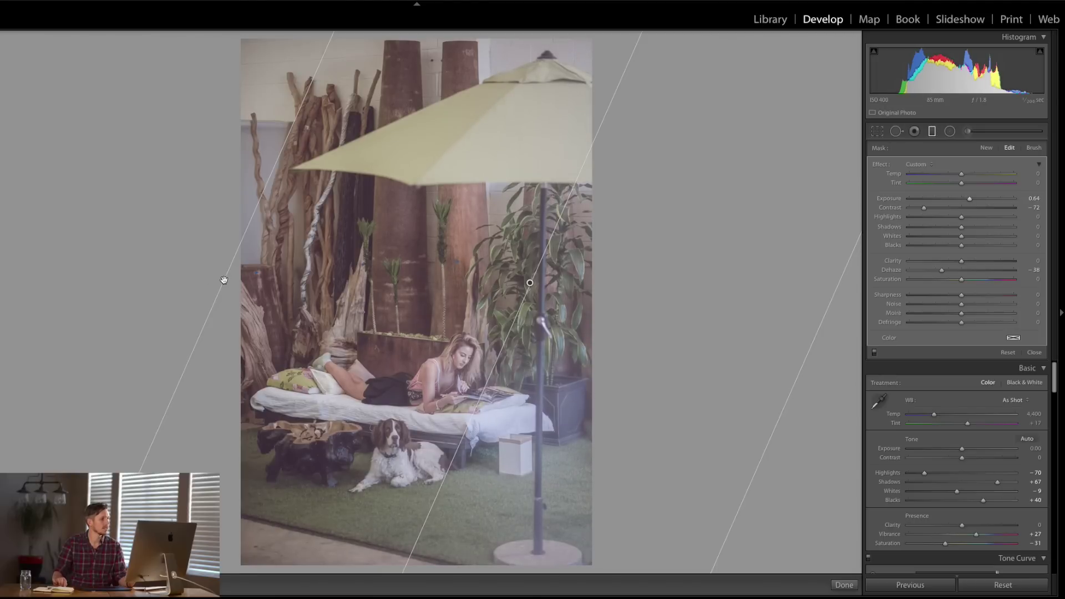
left_click_drag(223, 279, 137, 275)
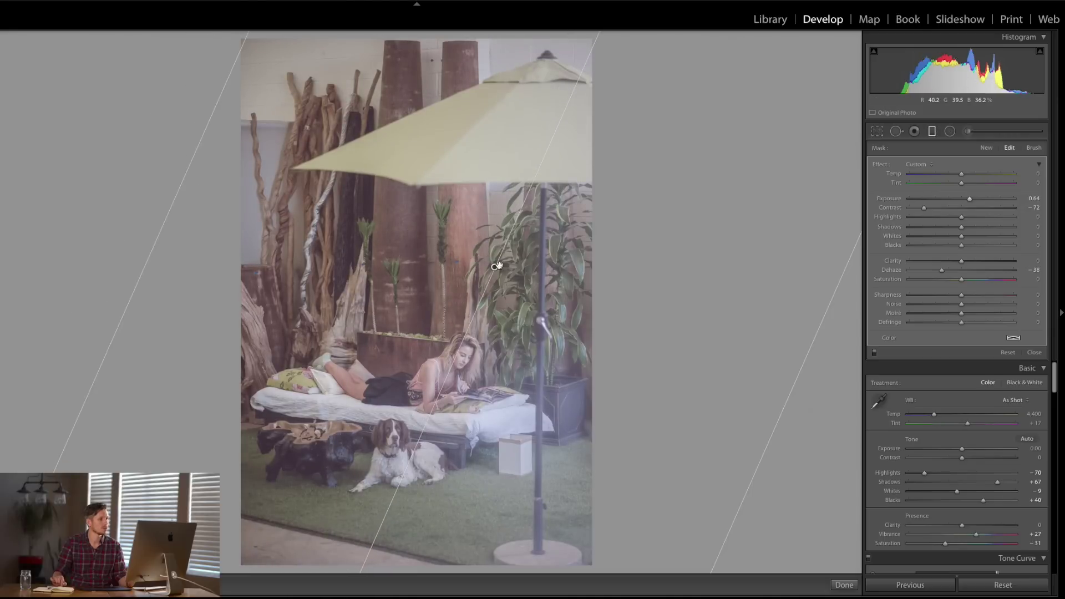
left_click_drag(494, 267, 585, 205)
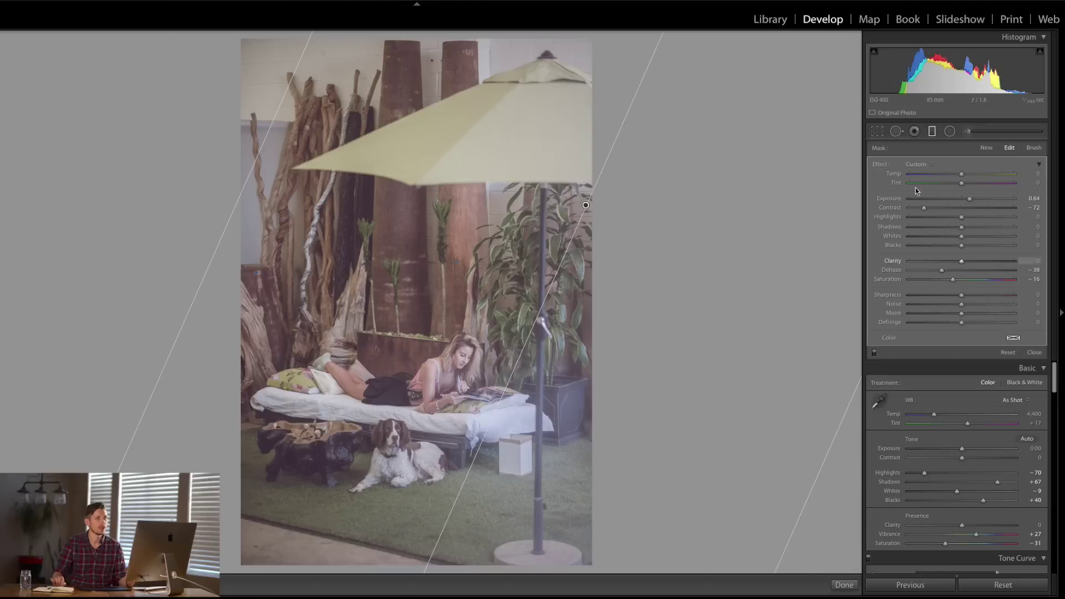
left_click(932, 131)
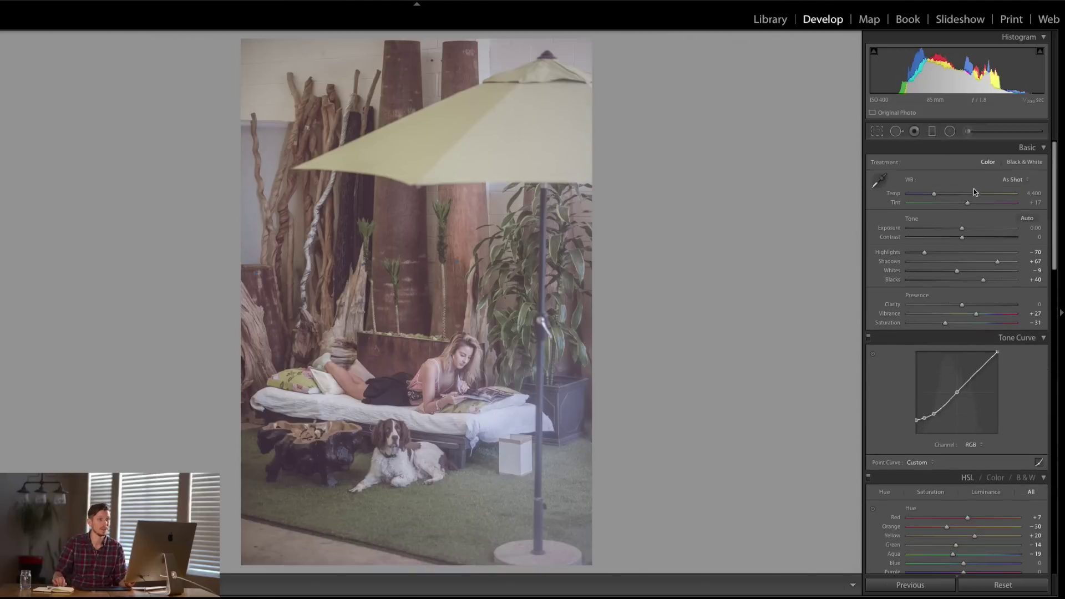
Warm the white balance Temp to about 4,808
left_click_drag(935, 194, 948, 195)
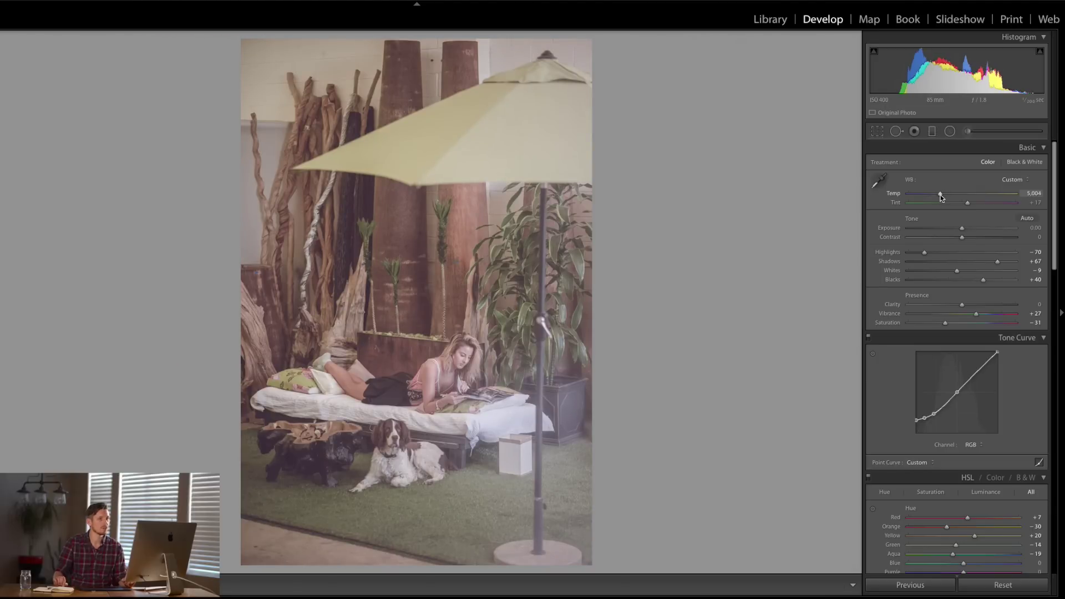
left_click_drag(941, 197, 938, 195)
scroll(1007, 440, "down", 2)
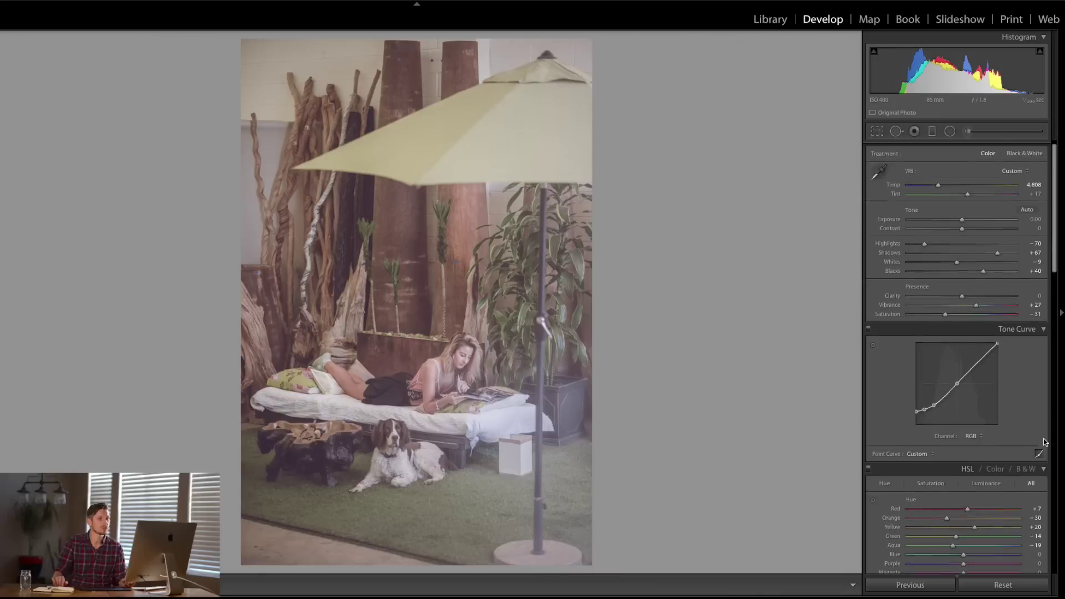
scroll(984, 428, "down", 15)
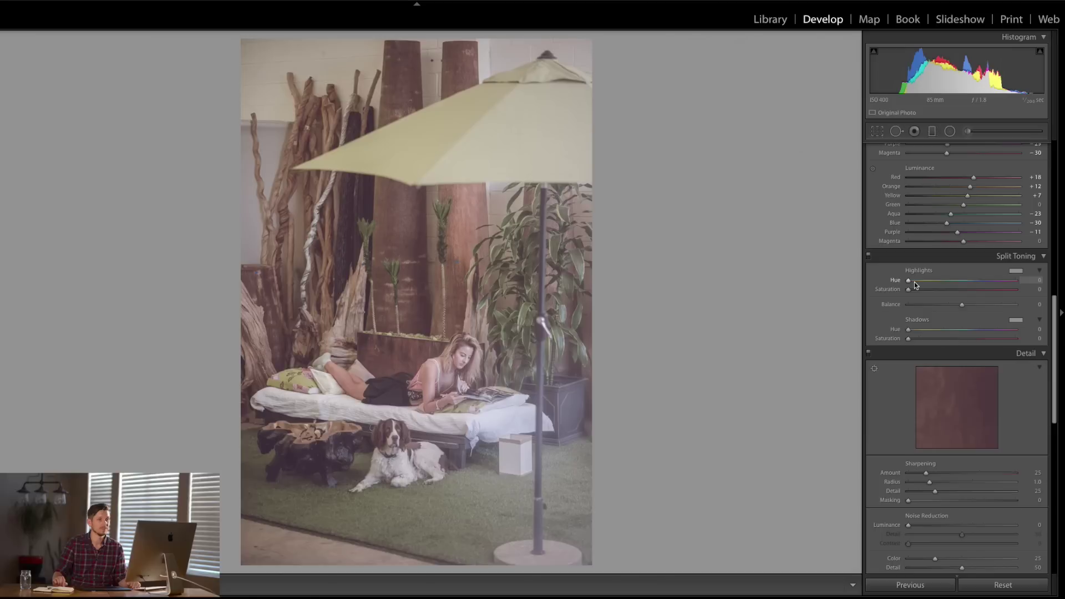
Split-tone shadows Hue 281/Sat 7, highlights Hue 42/Sat 4, Balance −39, then compare with the original
left_click(989, 330)
left_click(916, 339)
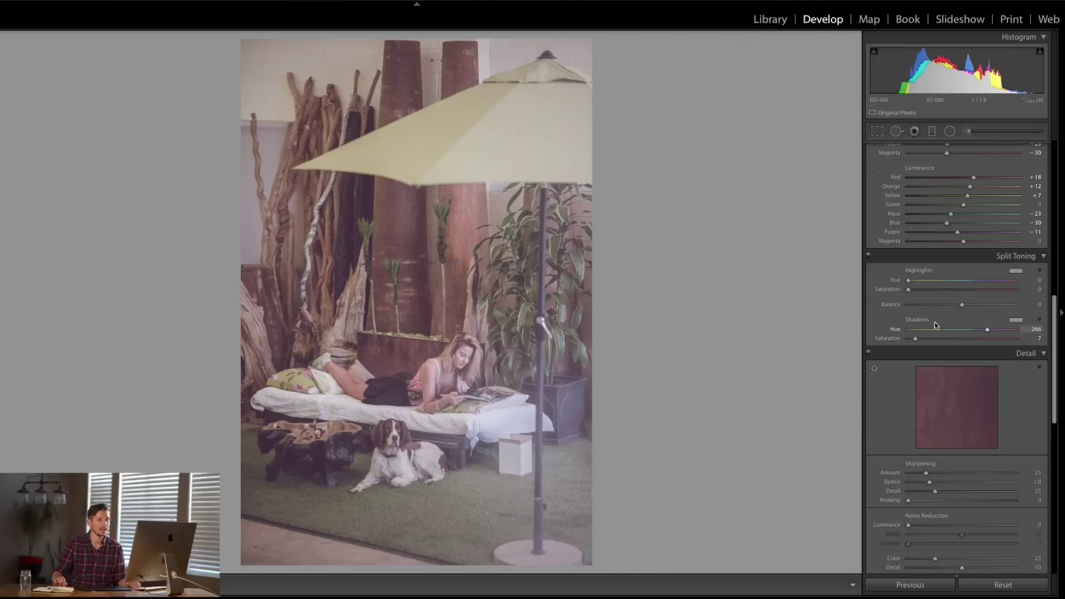
left_click(914, 280)
left_click(925, 289)
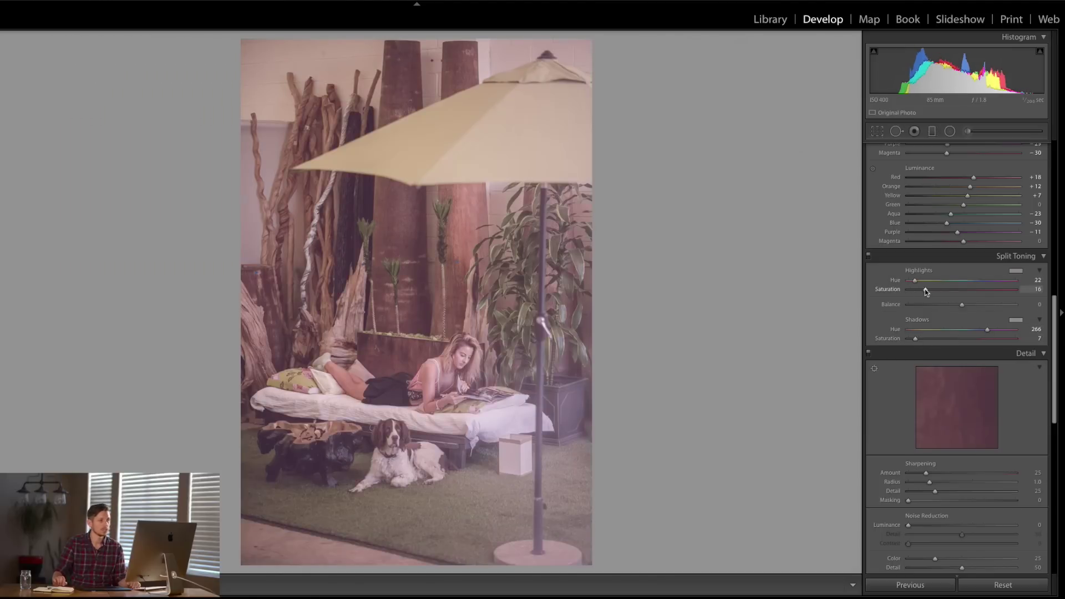
left_click_drag(925, 289, 913, 294)
left_click(916, 282)
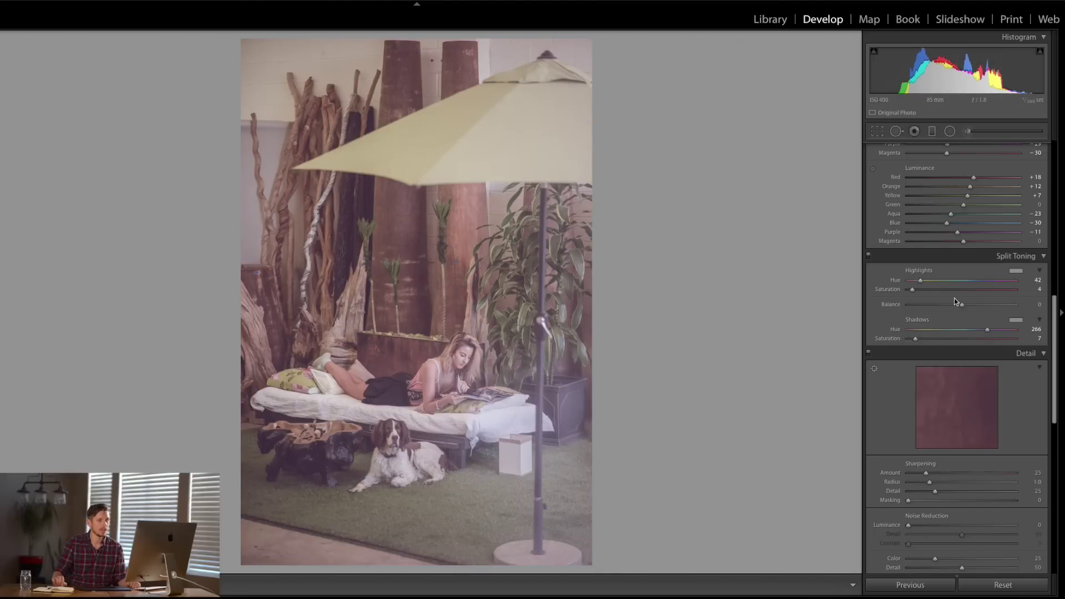
left_click_drag(920, 312, 994, 332)
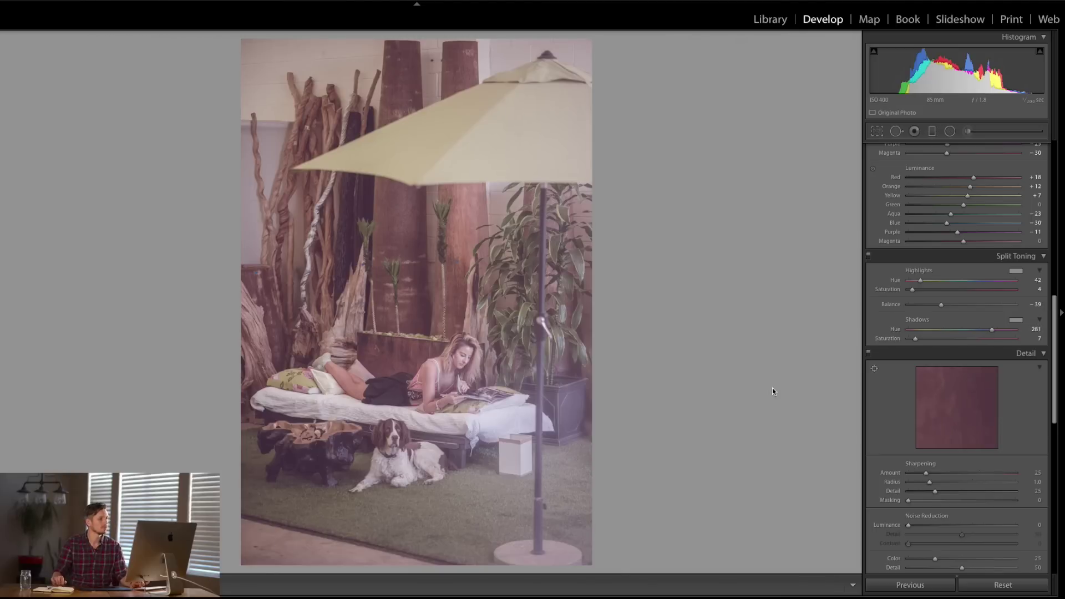
key("backslash")
key("backslash")
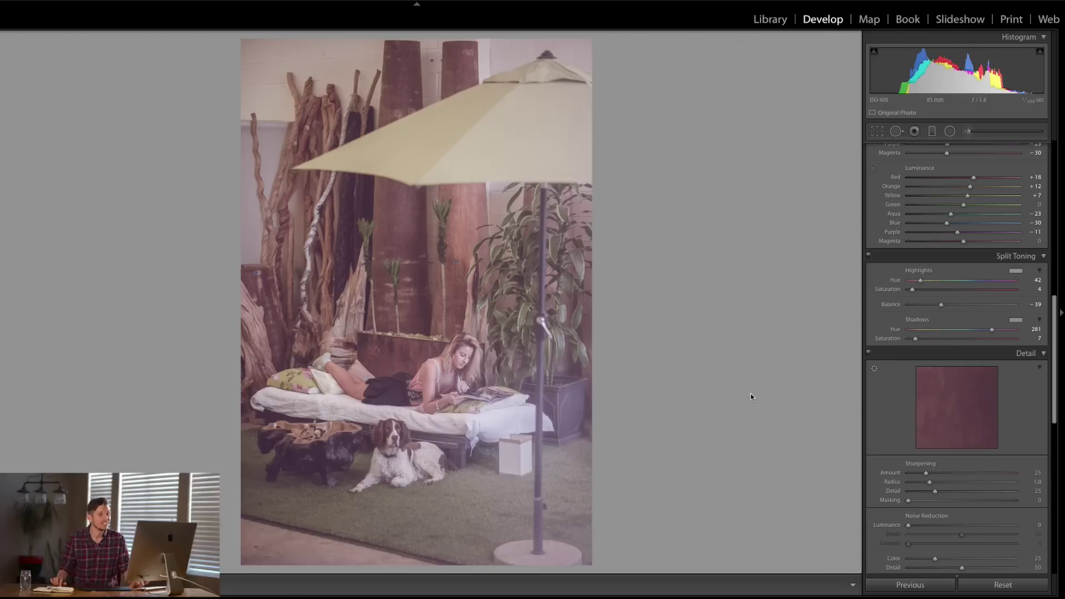
Zoom the photo to 1:1 and pan the close-up to the woman's face
scroll(910, 348, "up", 10)
scroll(910, 348, "down", 10)
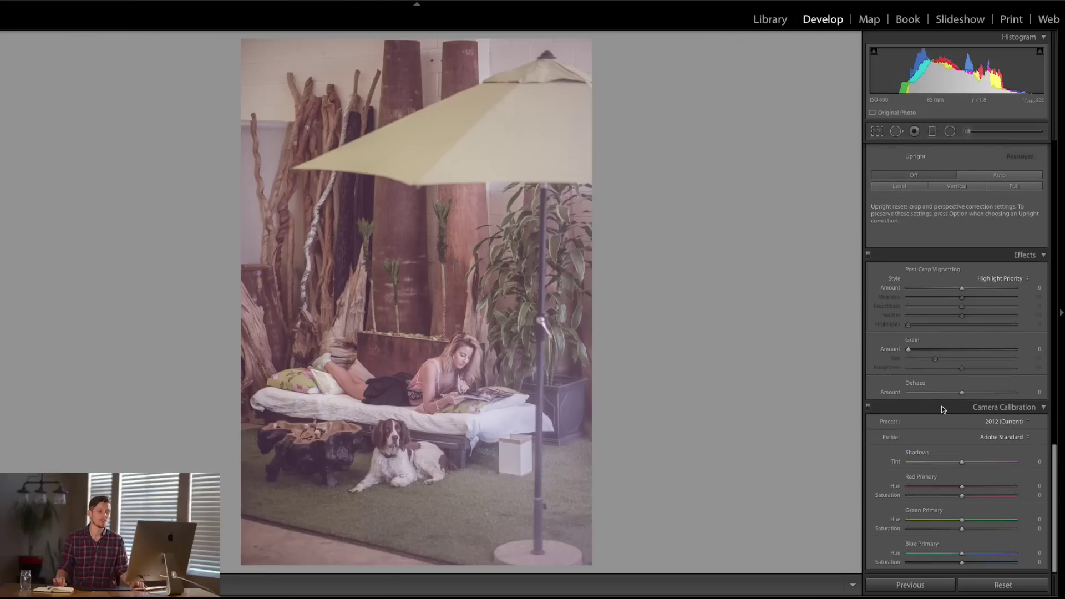
left_click(416, 387)
left_click(416, 387)
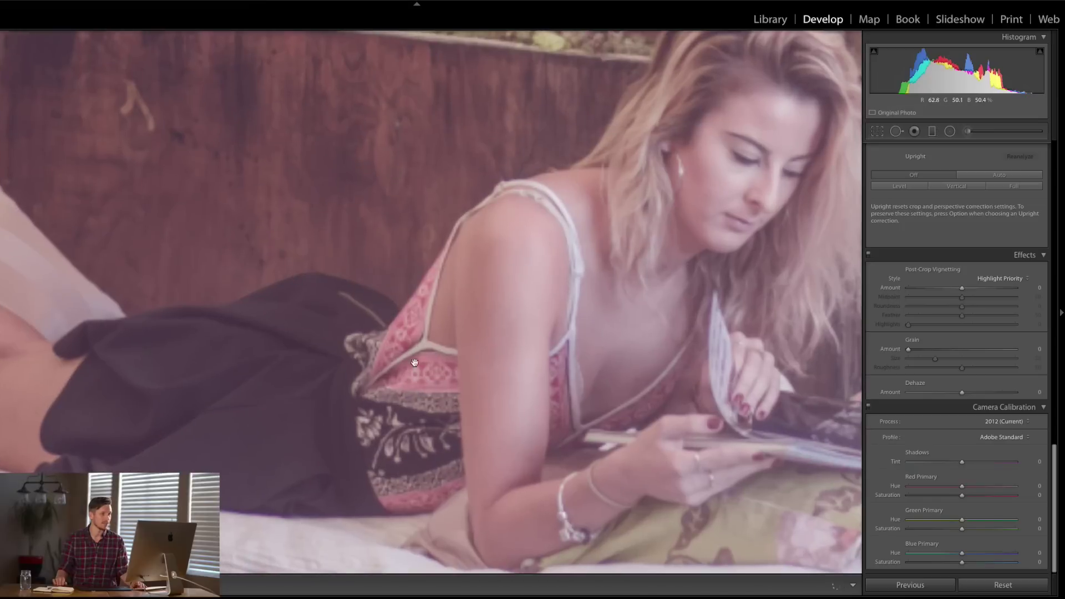
left_click_drag(408, 289, 220, 495)
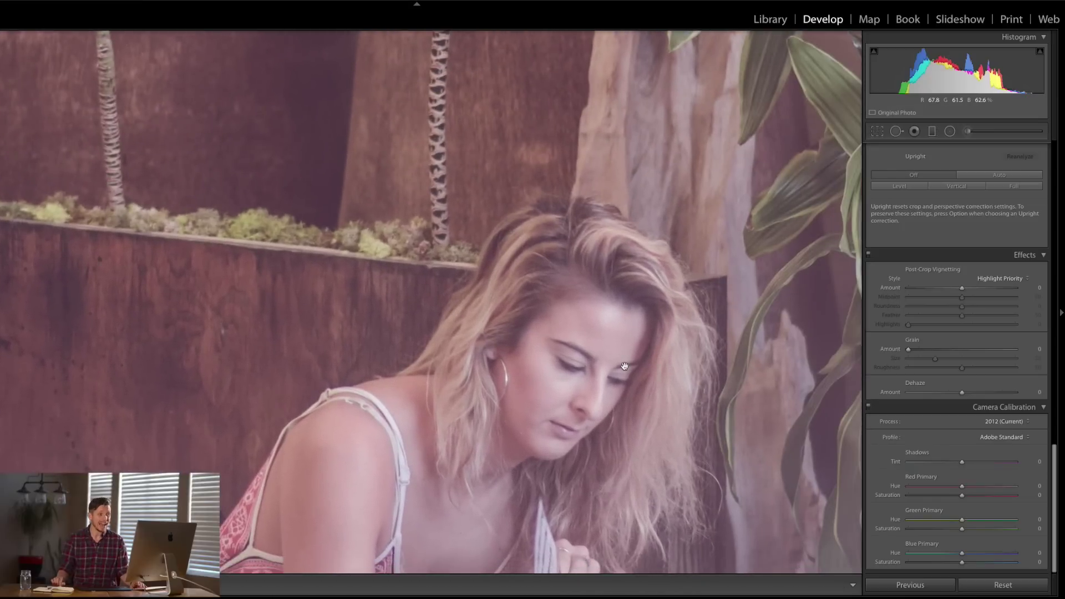
Add film grain with Amount 27, Size 39 and Roughness 58
left_click(931, 350)
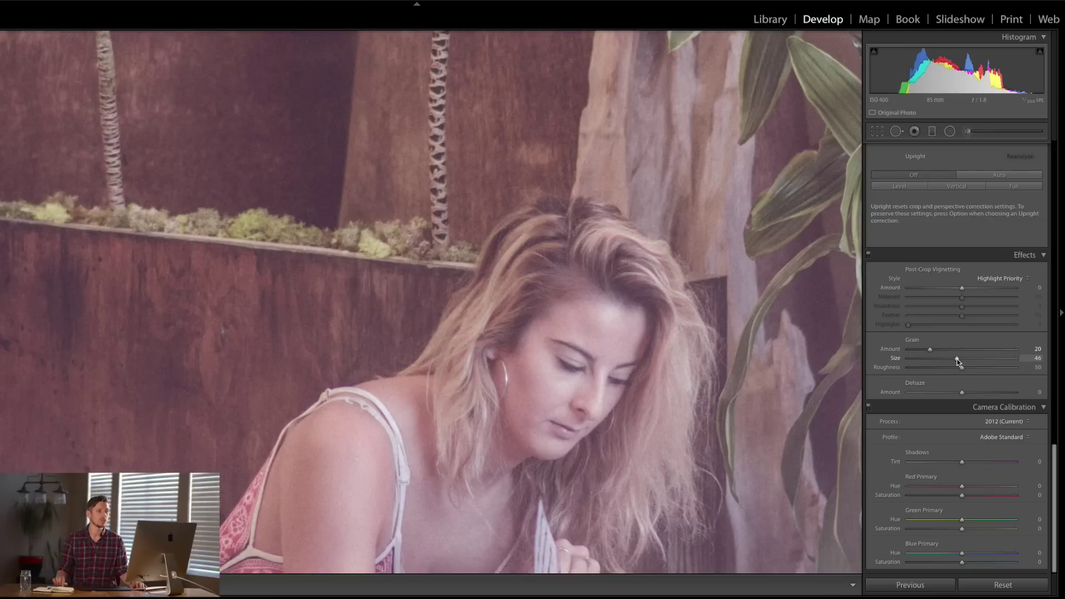
mouse_move(950, 362)
left_mouse_down()
mouse_move(941, 366)
mouse_move(970, 360)
left_mouse_up()
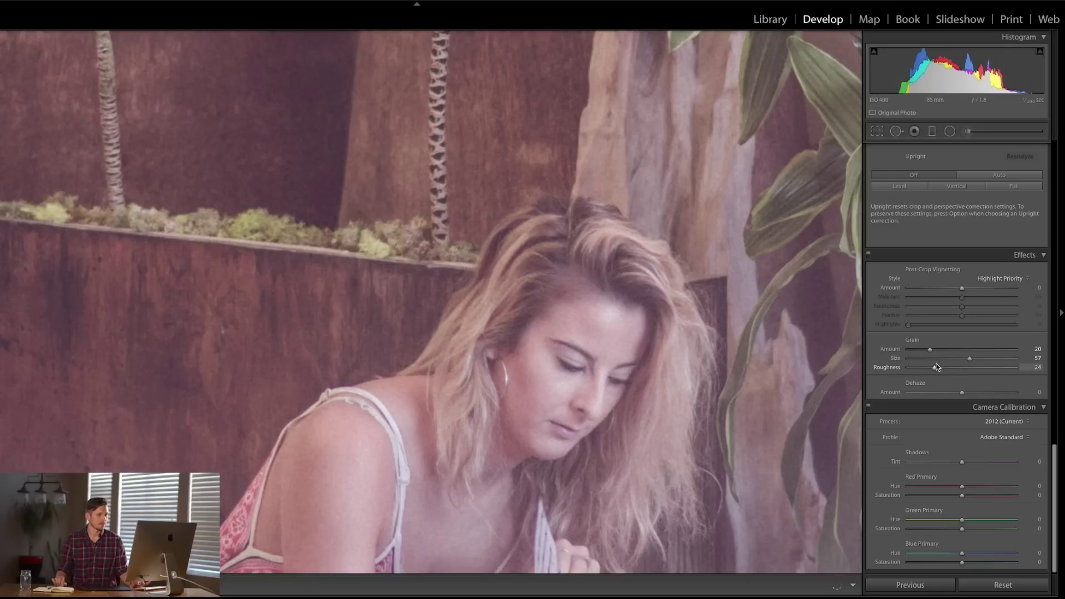
left_click(937, 366)
left_click(957, 349)
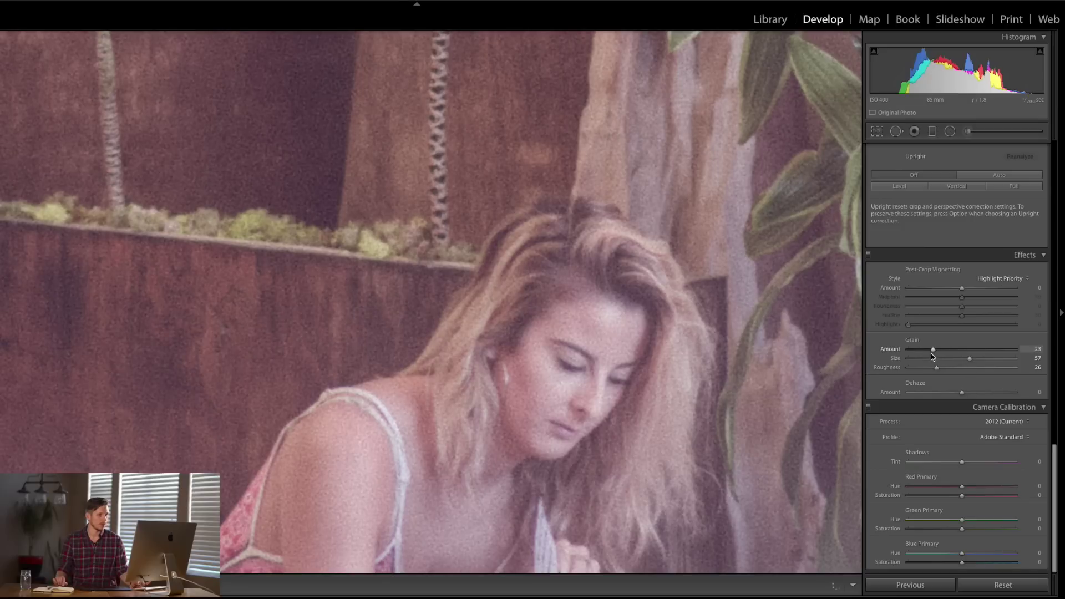
left_click_drag(931, 354, 930, 354)
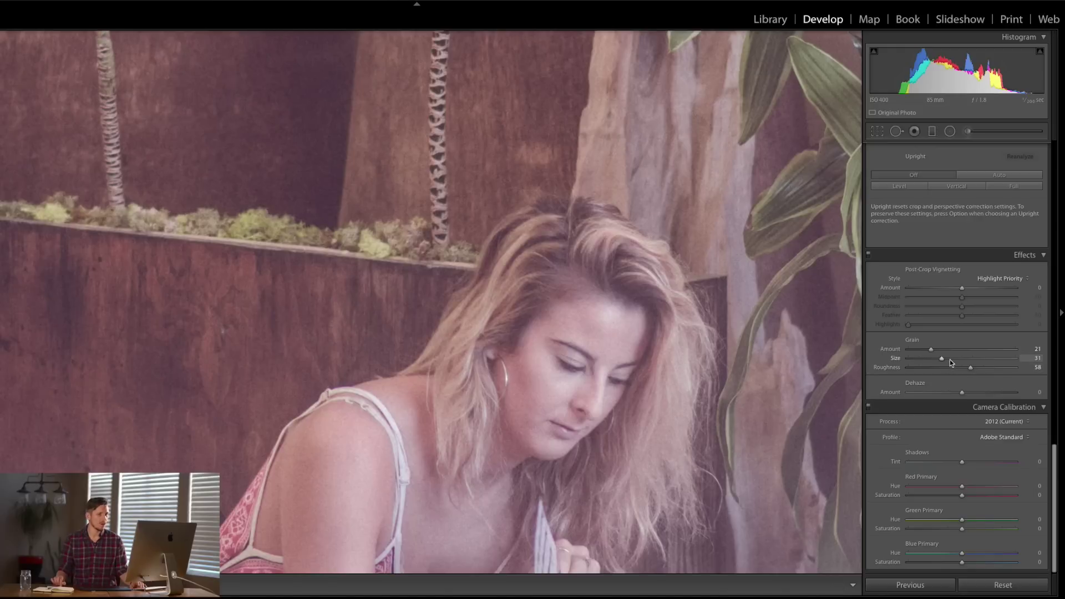
left_click(949, 360)
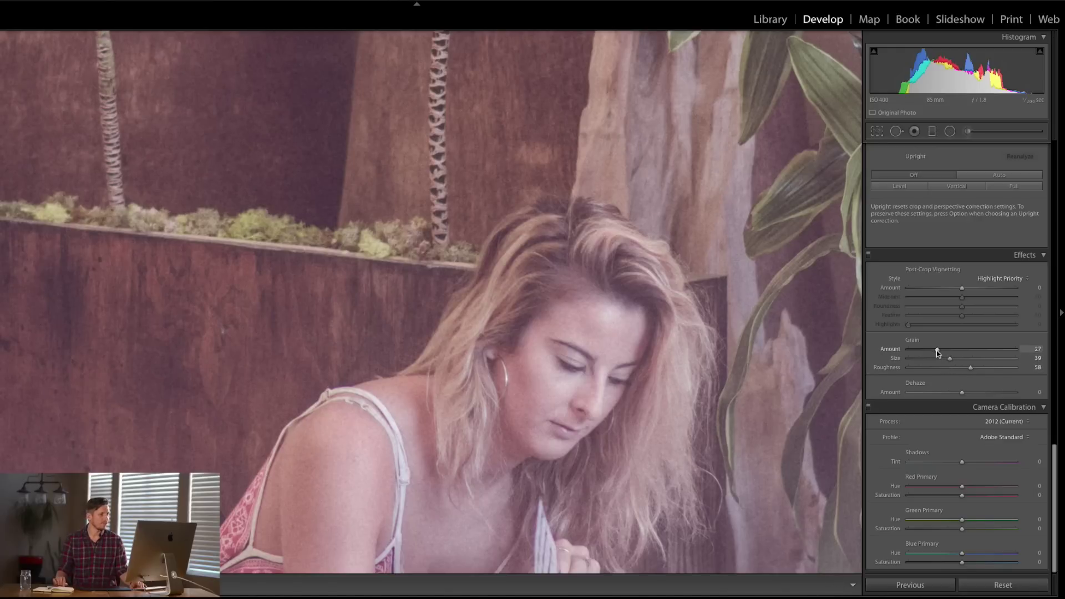
left_click(615, 394)
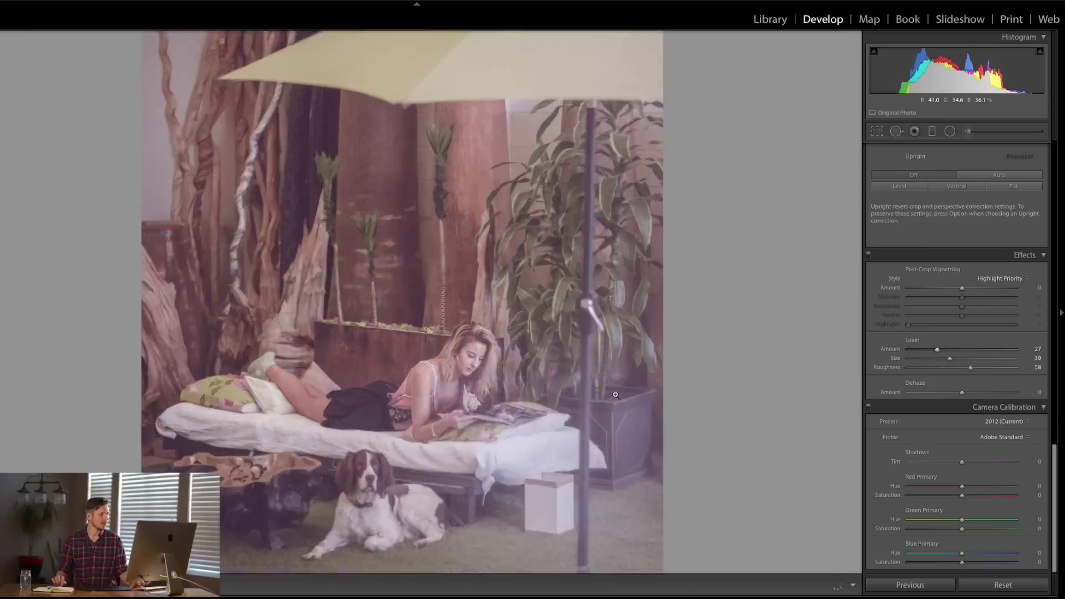
key("backslash")
key("backslash")
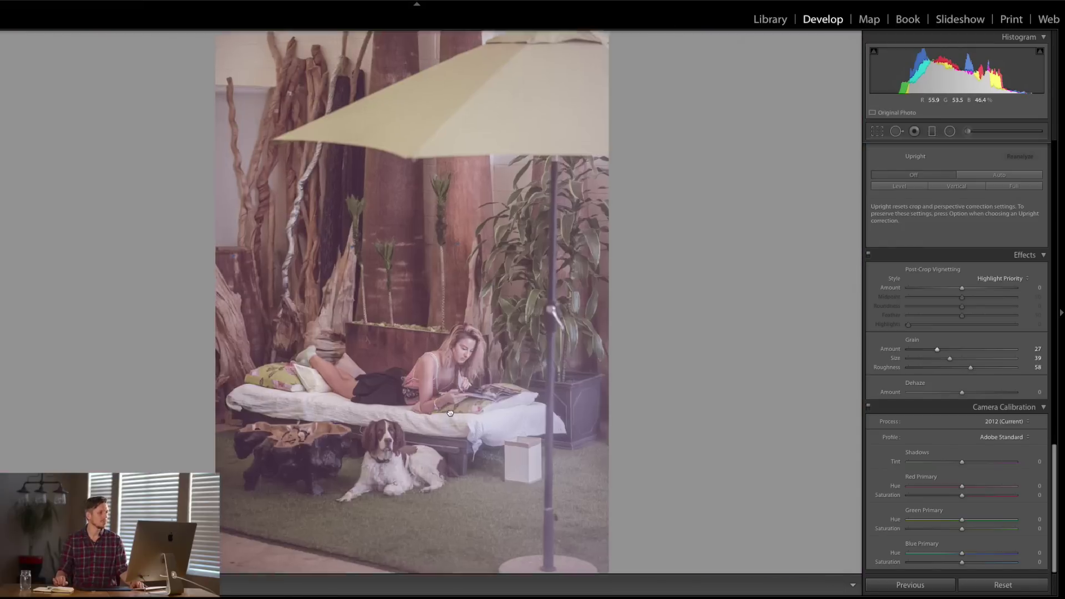
left_click(490, 396)
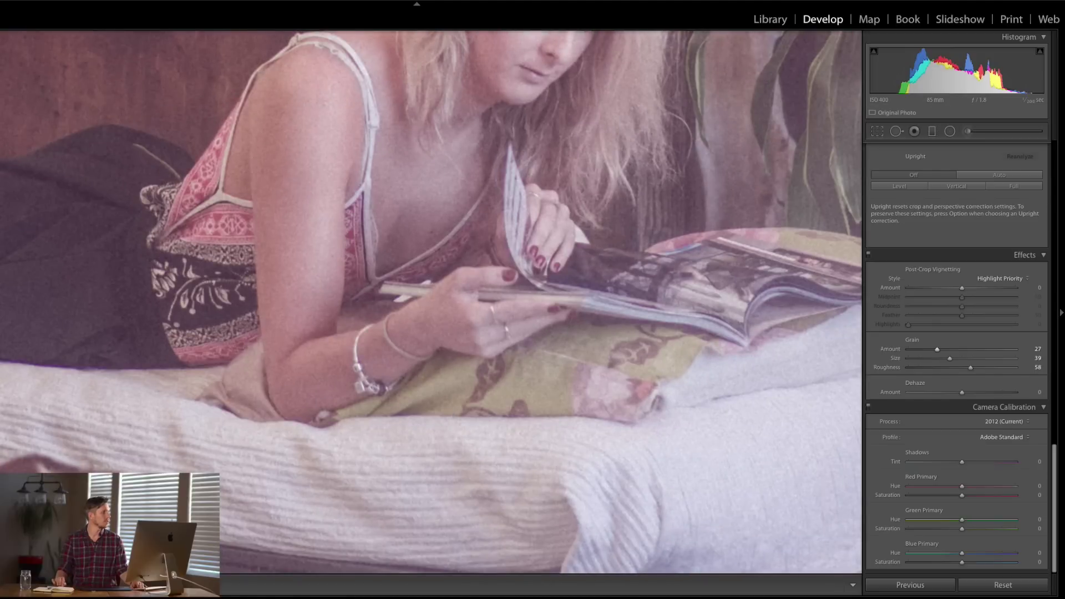
left_click(489, 217)
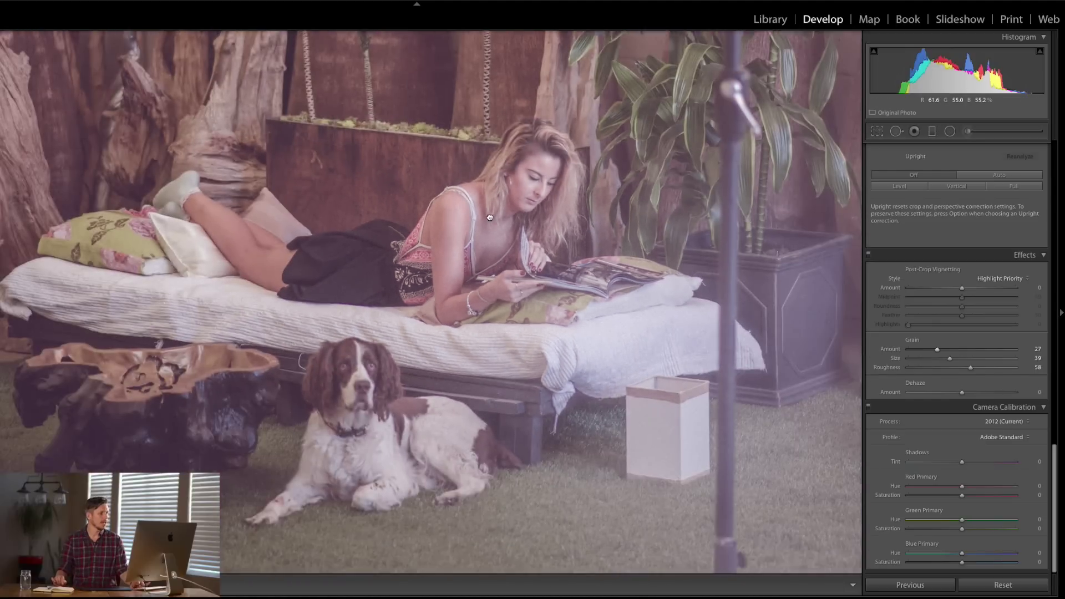
key("backslash")
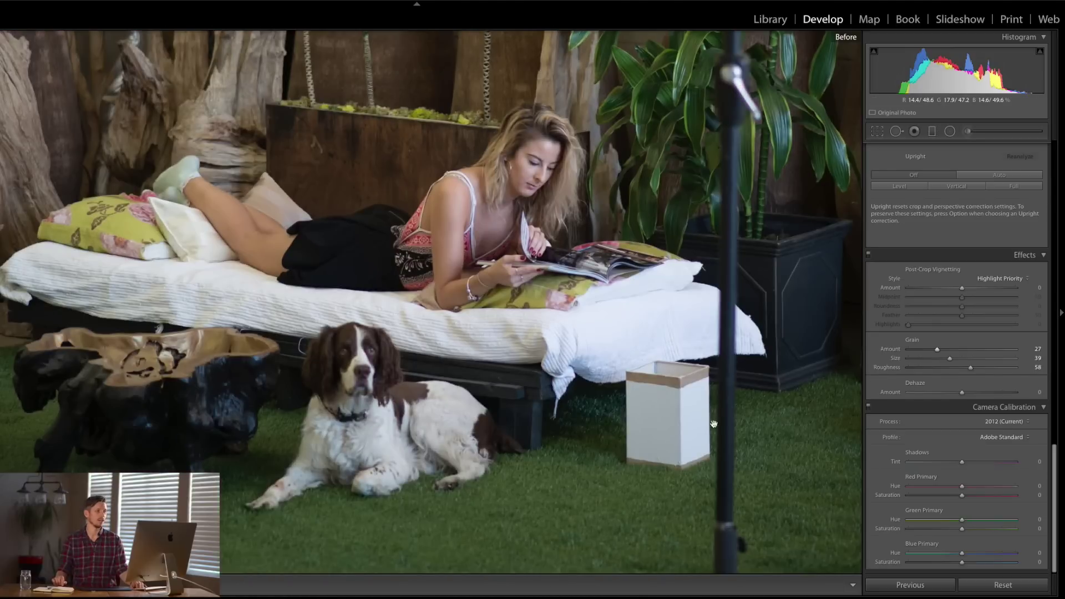
key("backslash")
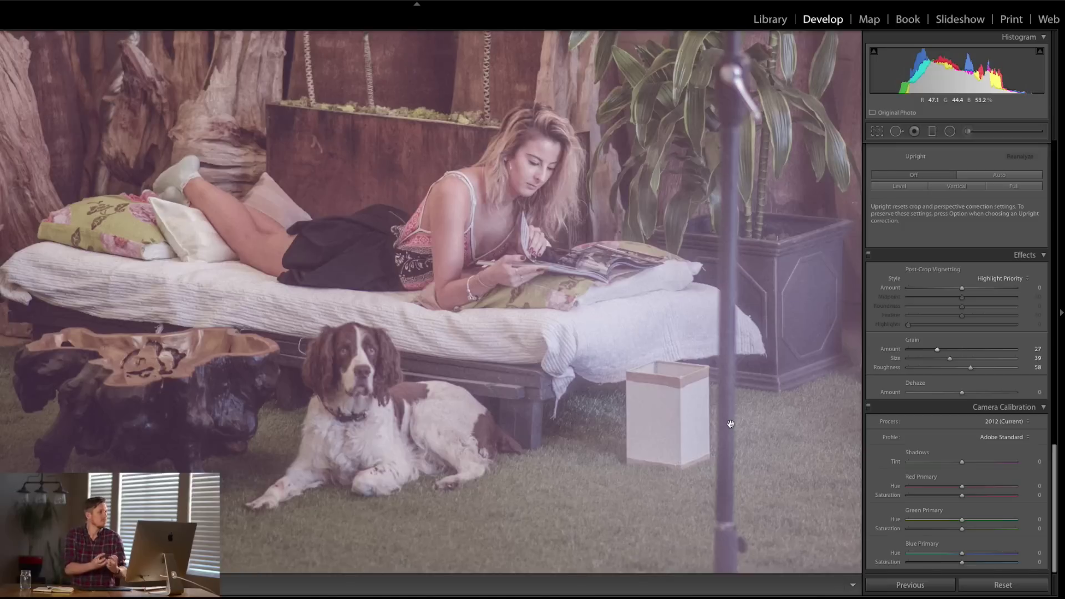
left_click(533, 324)
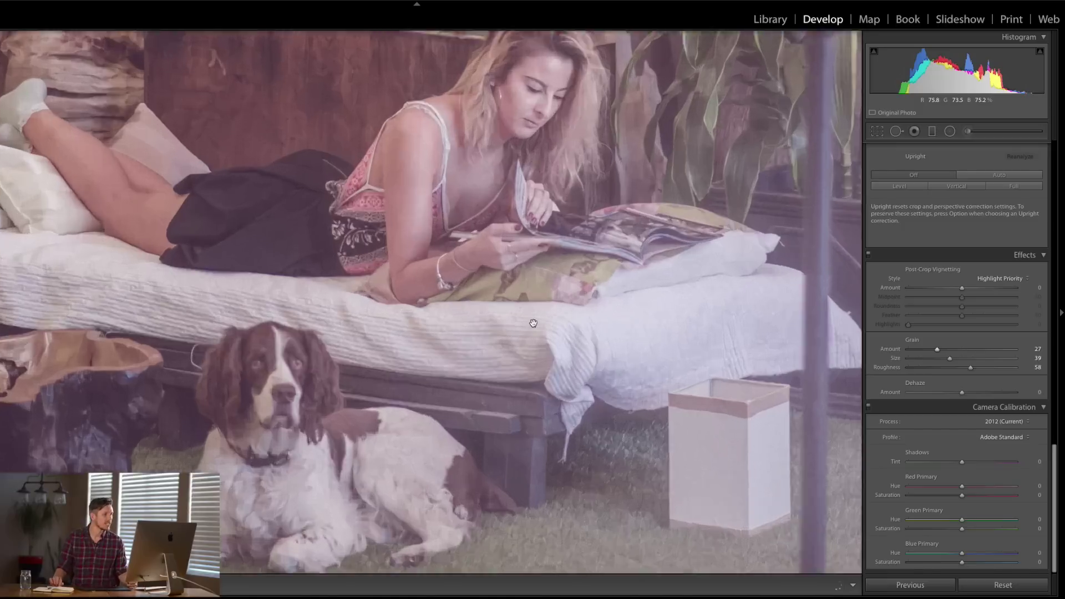
left_click(533, 323)
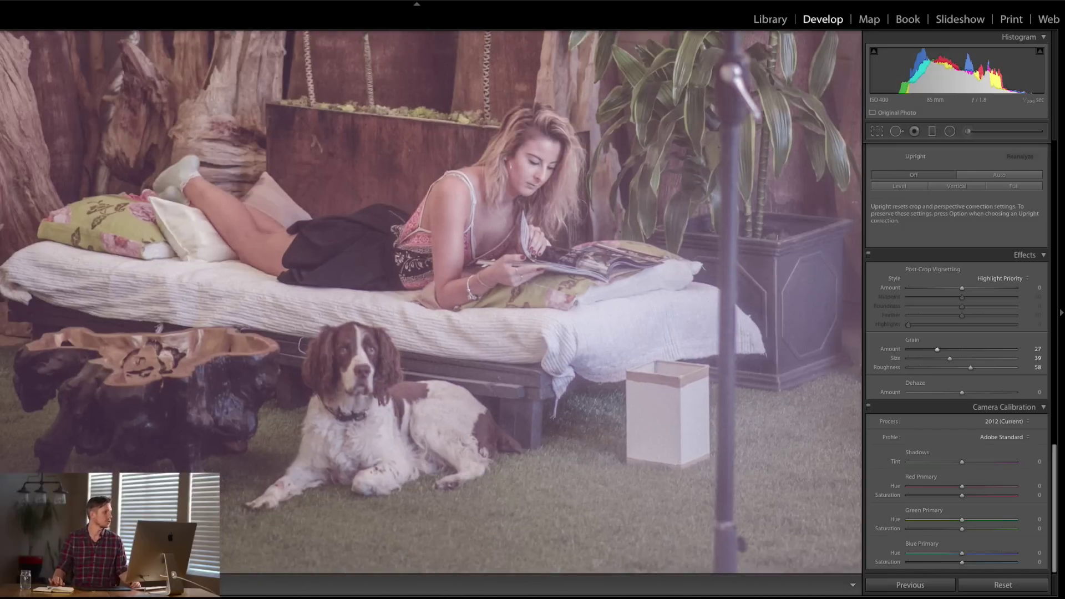